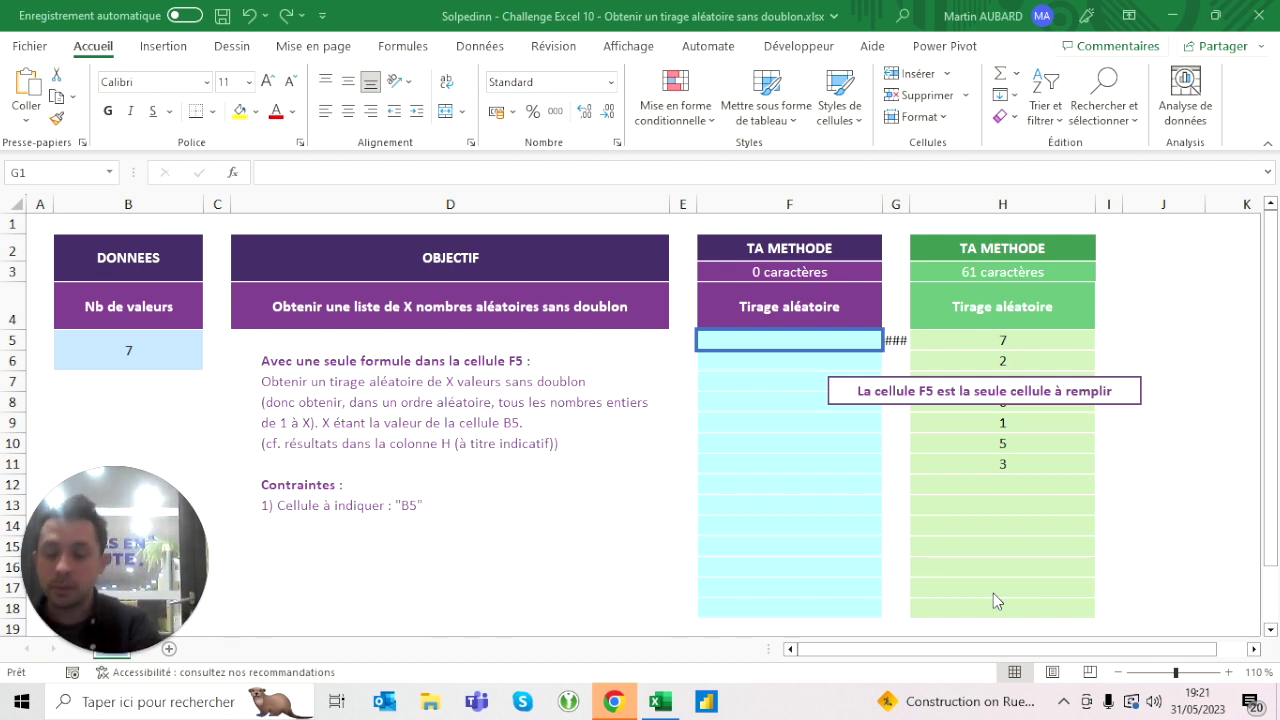
- Check the count of 7 in B5 and the empty F5, then open column G's context menu
{"action": "key", "text": "ctrl+space"}
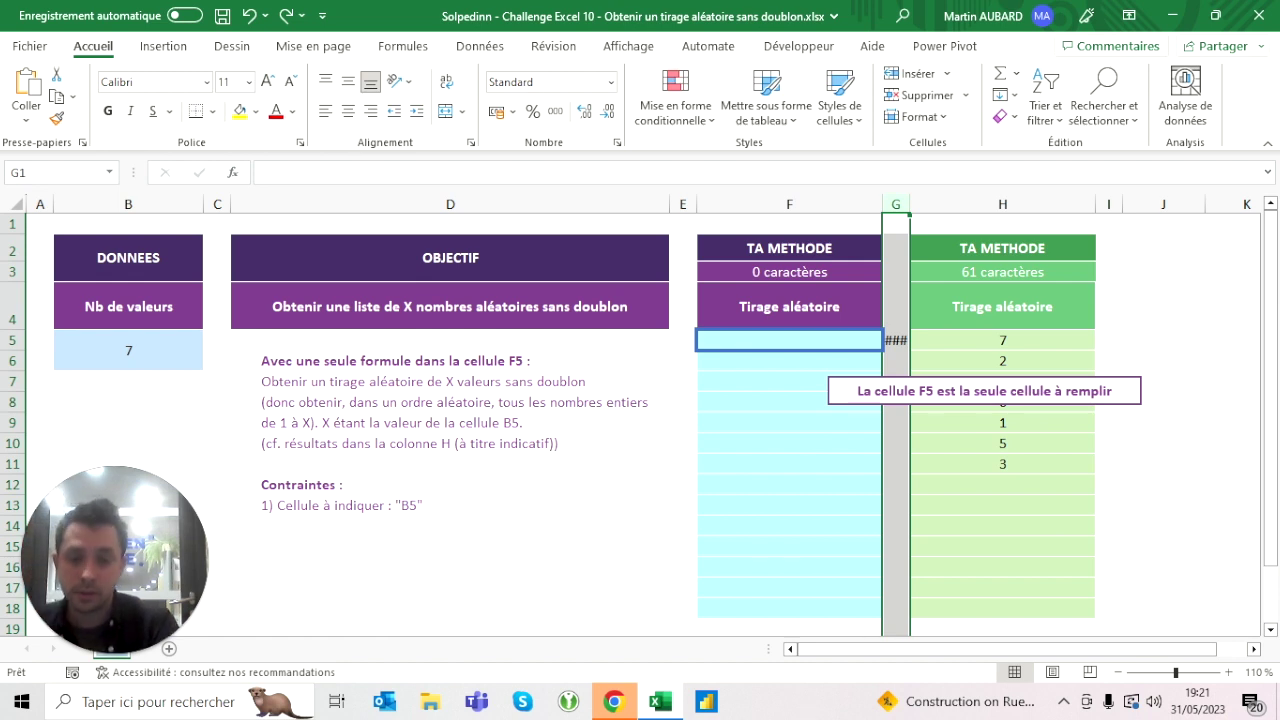
{"action": "left_click", "coordinate": [128, 350]}
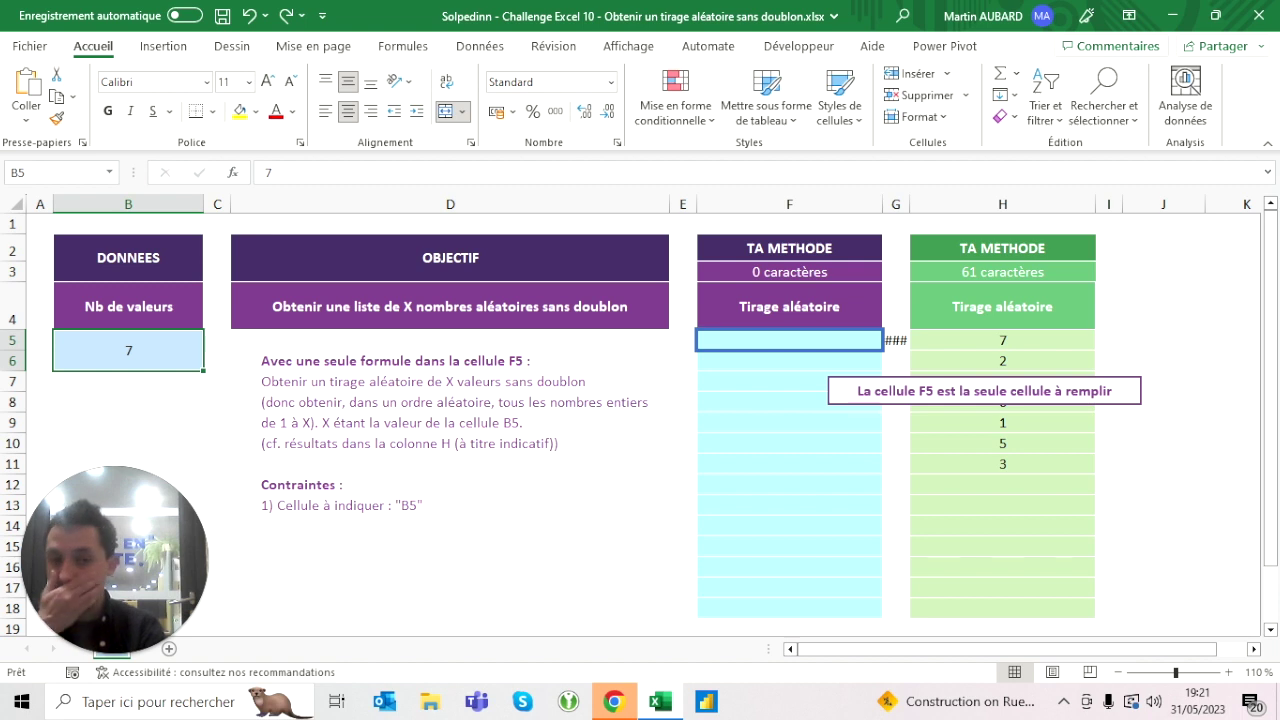
{"action": "left_click", "coordinate": [789, 306]}
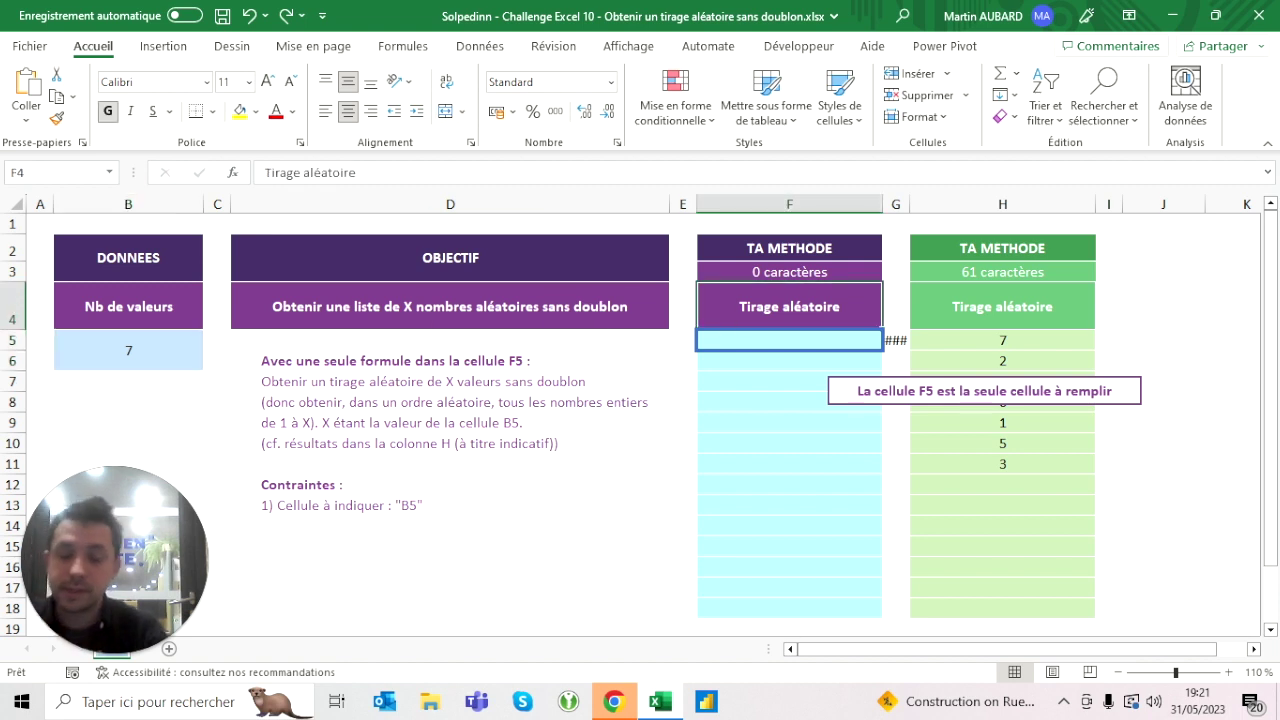
{"action": "left_click", "coordinate": [789, 340]}
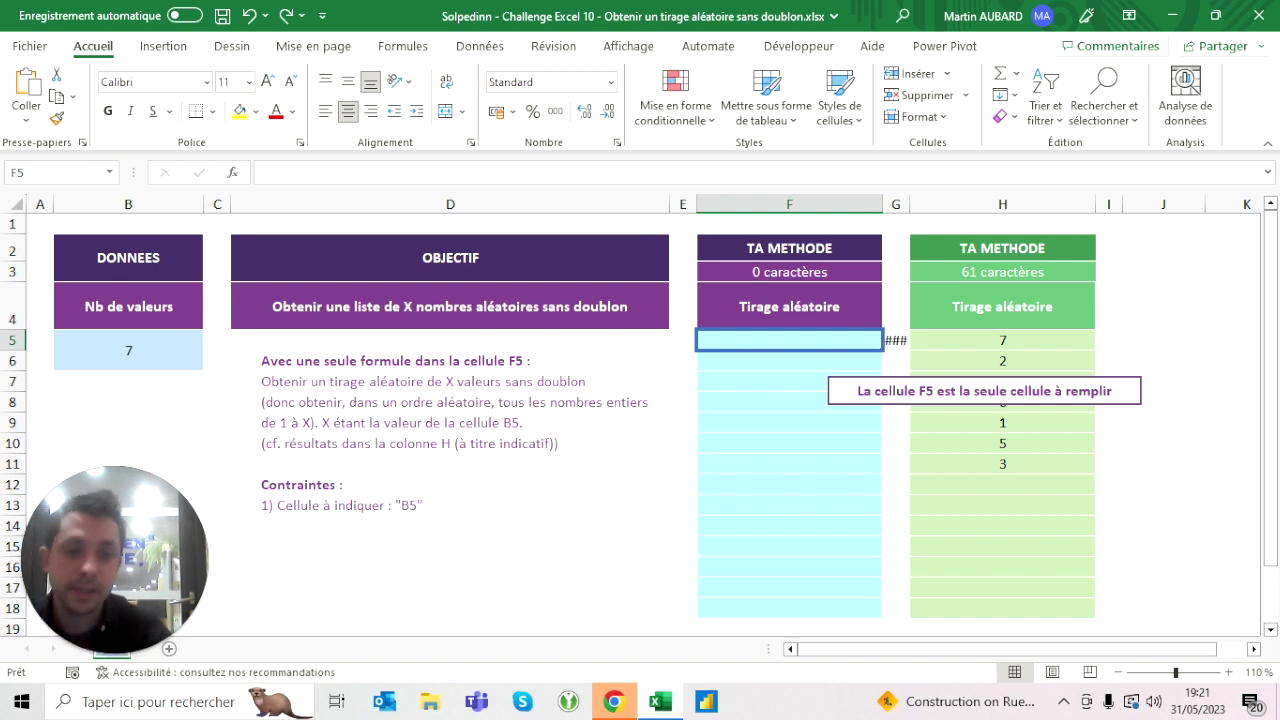
{"action": "left_click", "coordinate": [895, 204]}
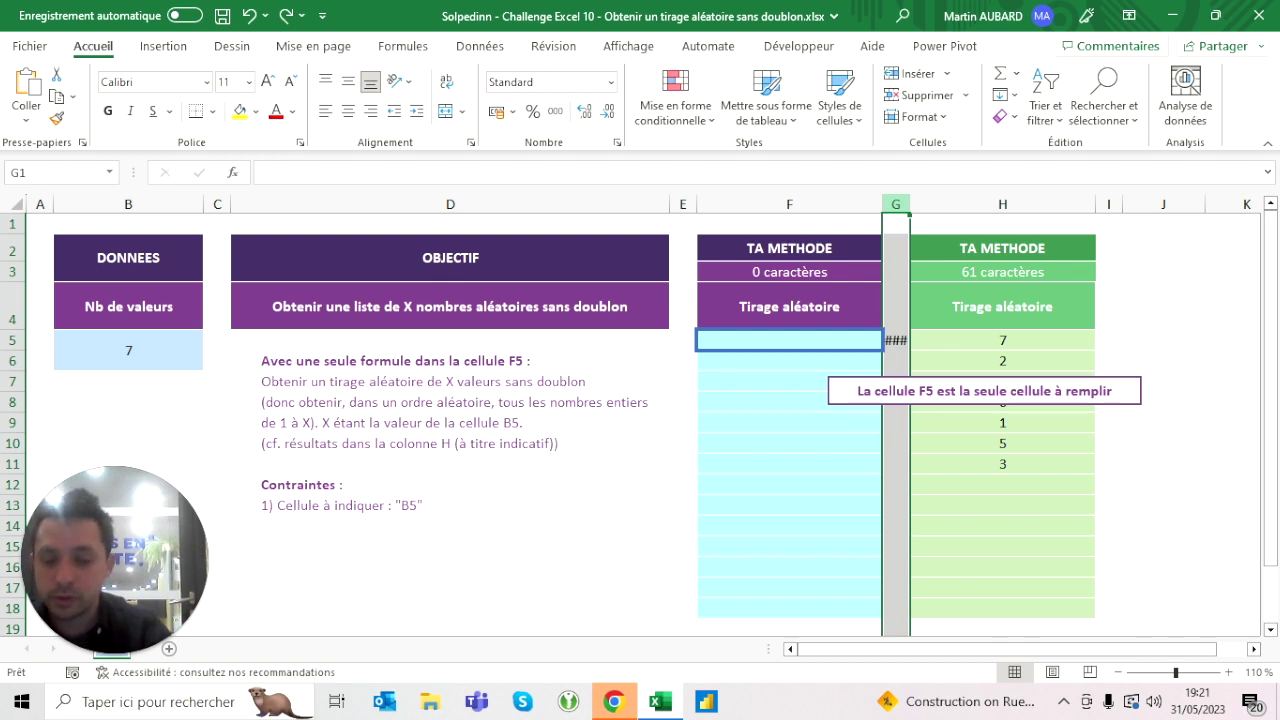
{"action": "right_click", "coordinate": [895, 204]}
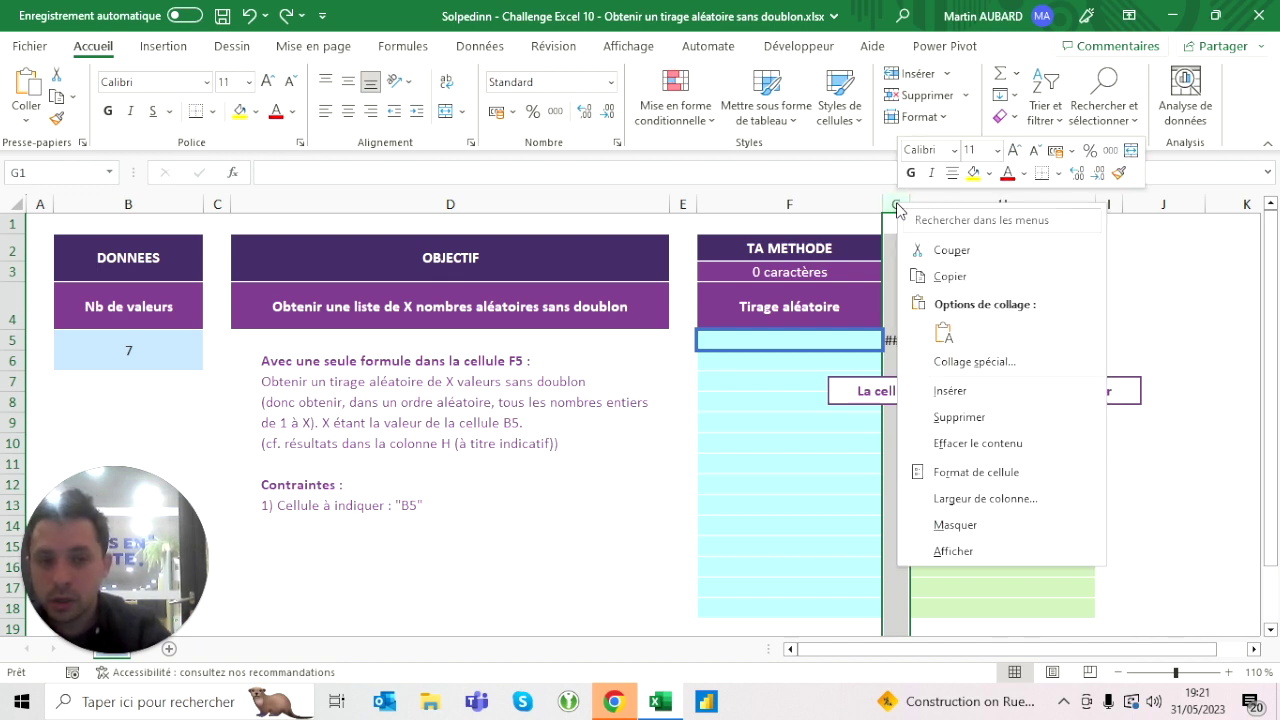
- Add a blank column G beside Tirage aléatoire and return to cell F5
{"action": "key", "text": "Escape"}
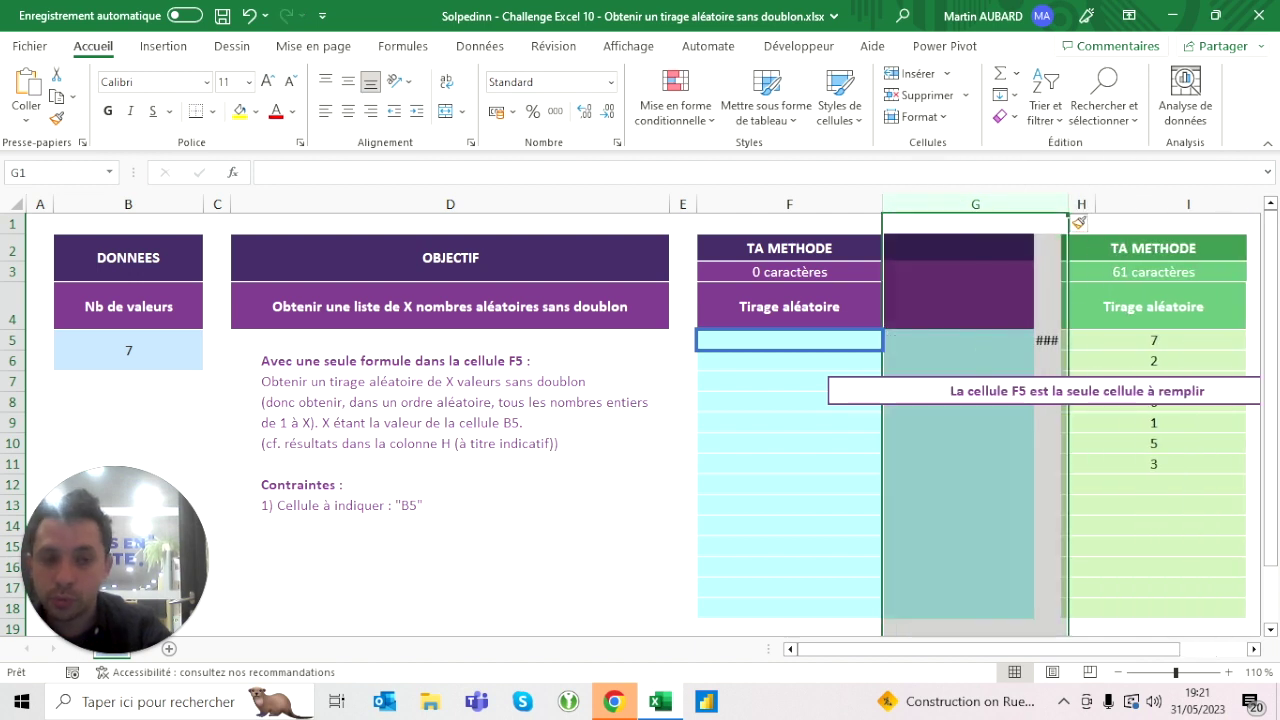
{"action": "left_click", "coordinate": [789, 306]}
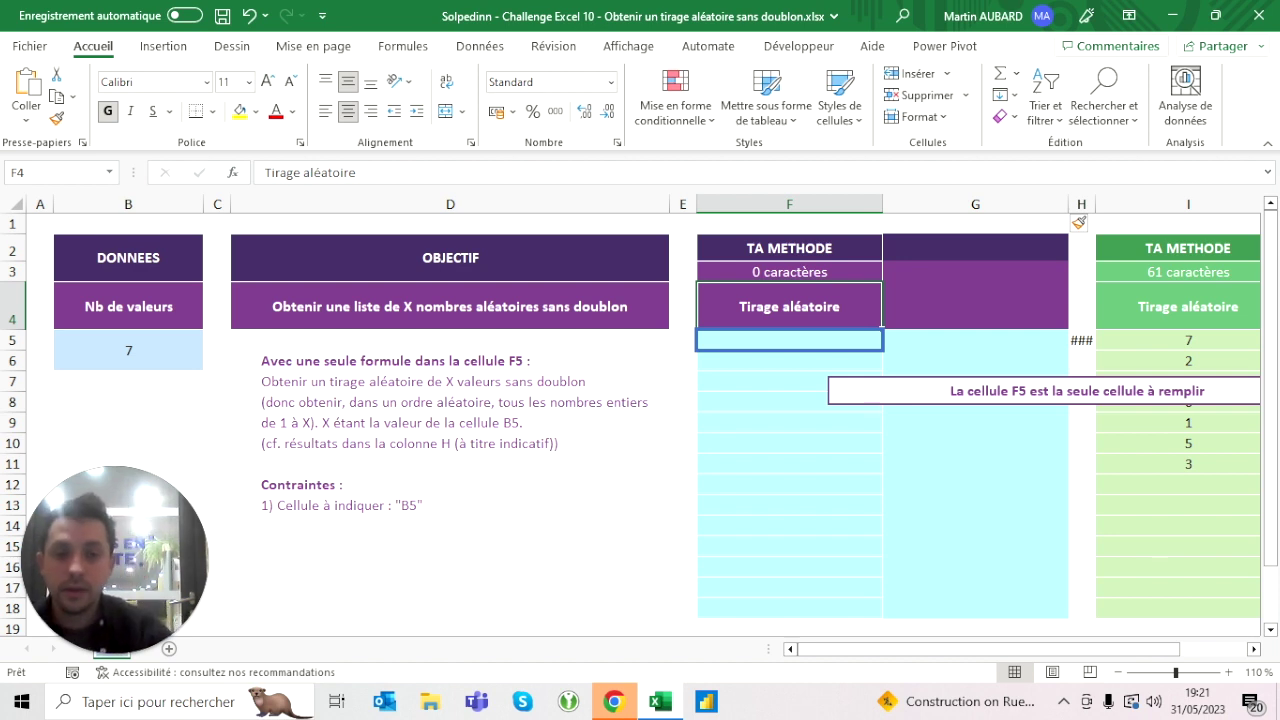
{"action": "left_click", "coordinate": [789, 340]}
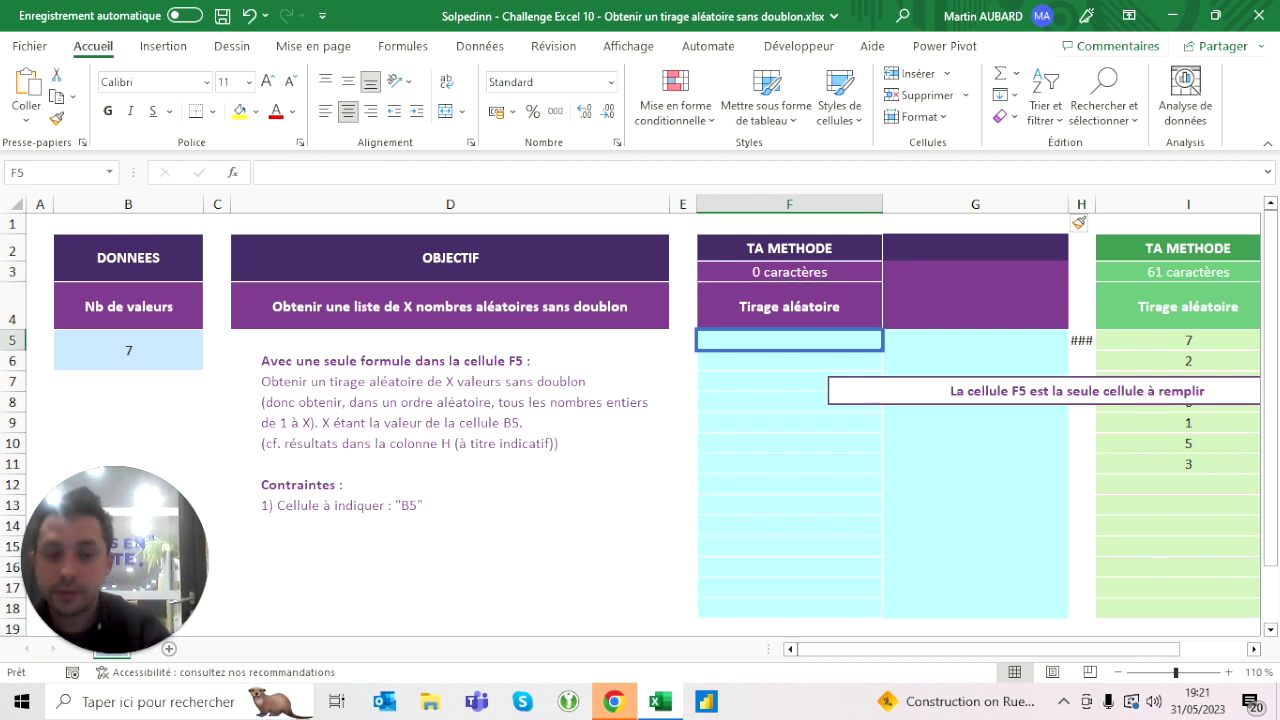
- Enter =SEQUENCE(B5) in F5 so the numbers 1 to 7 spill down to F11
{"action": "type", "text": "=sequence("}
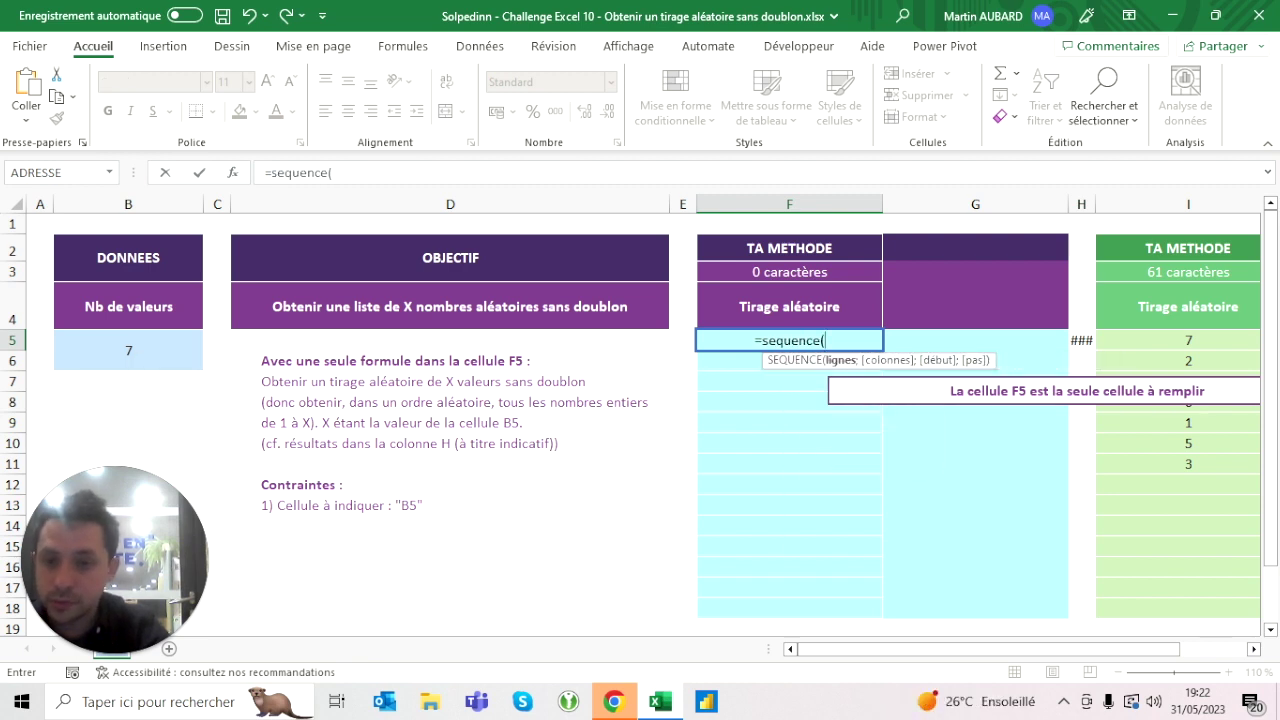
{"action": "left_click", "coordinate": [128, 350]}
{"action": "type", "text": ")"}
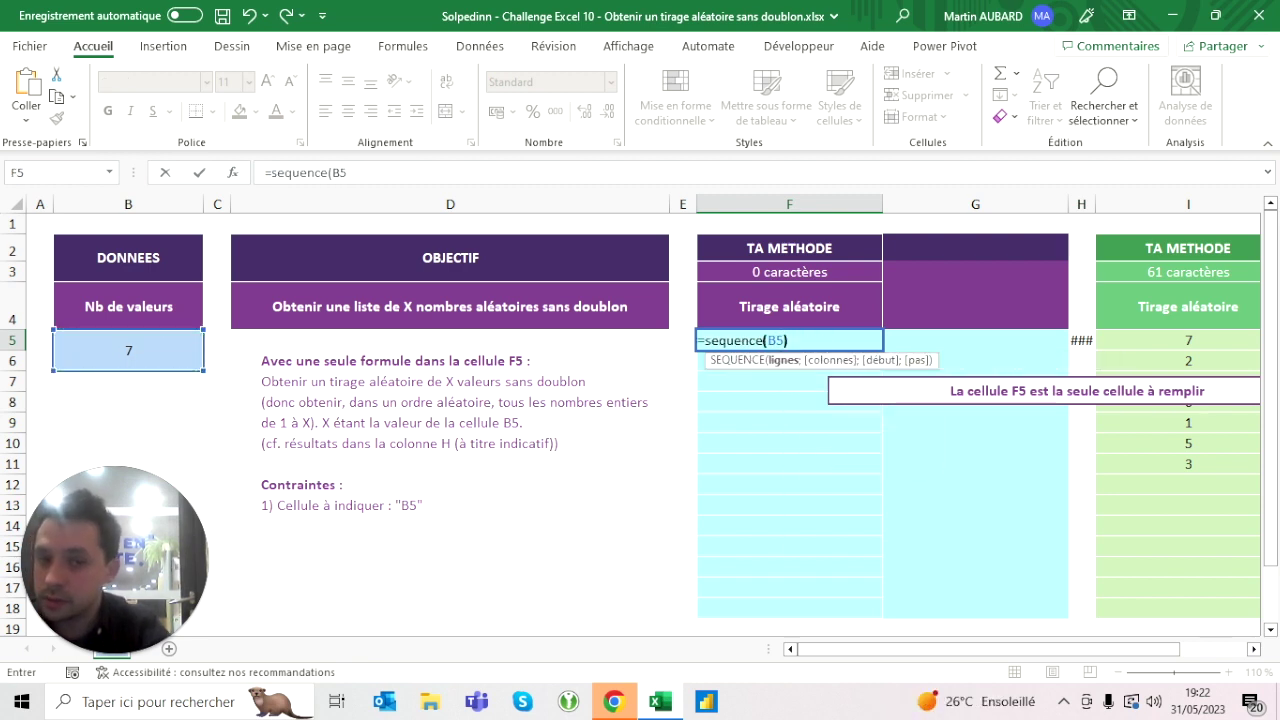
{"action": "key", "text": "ctrl+Return"}
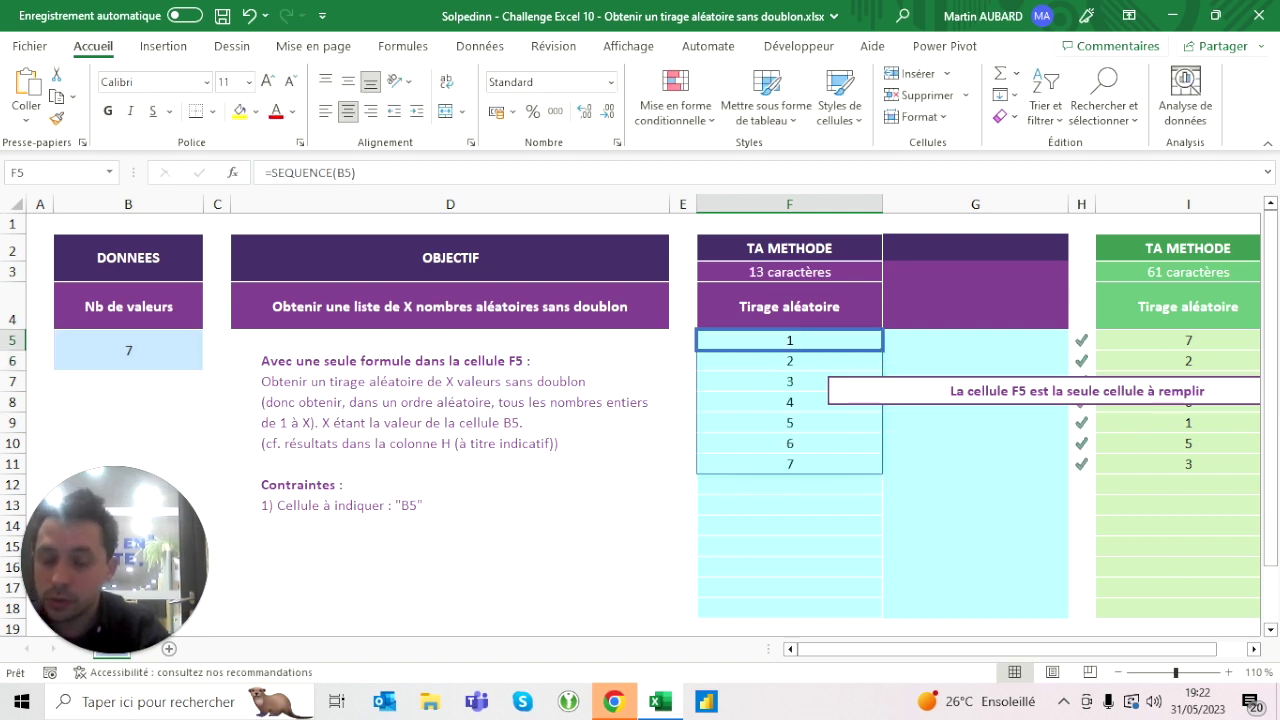
{"action": "left_click", "coordinate": [975, 340]}
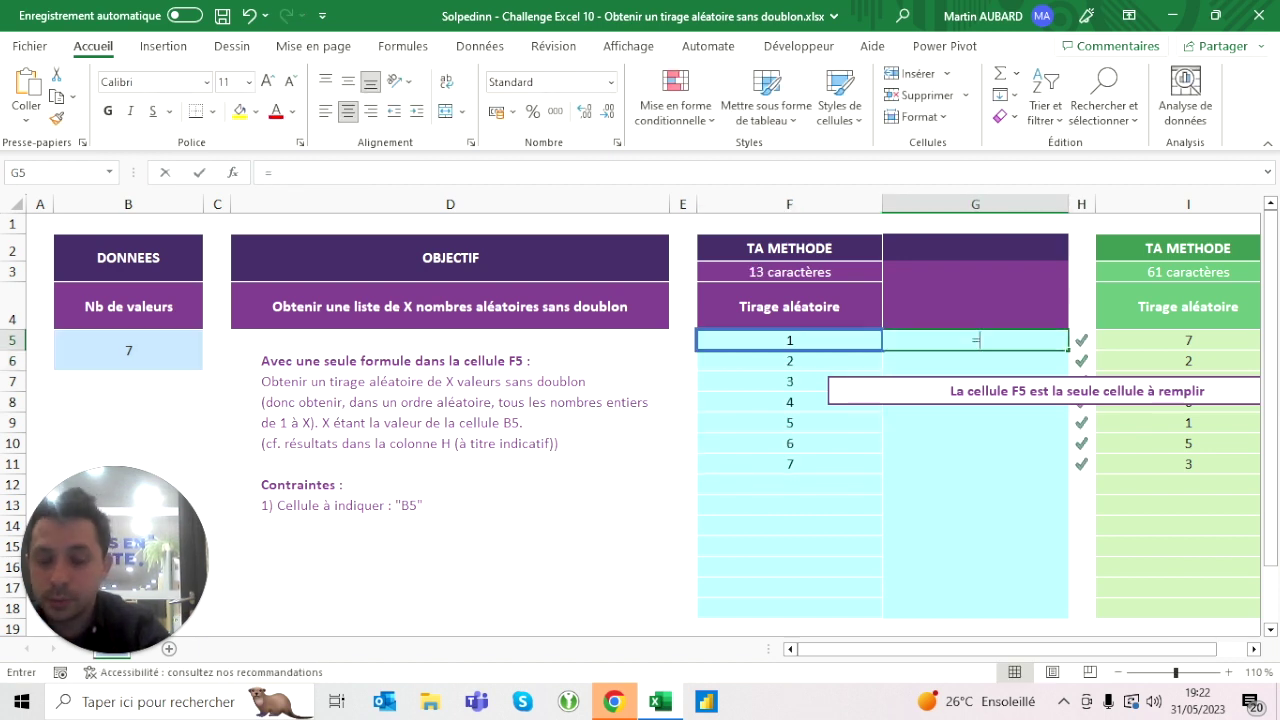
- Enter =TABLEAU.ALEA(7) in G5, picking the function from the suggestions
{"action": "type", "text": "=ta"}
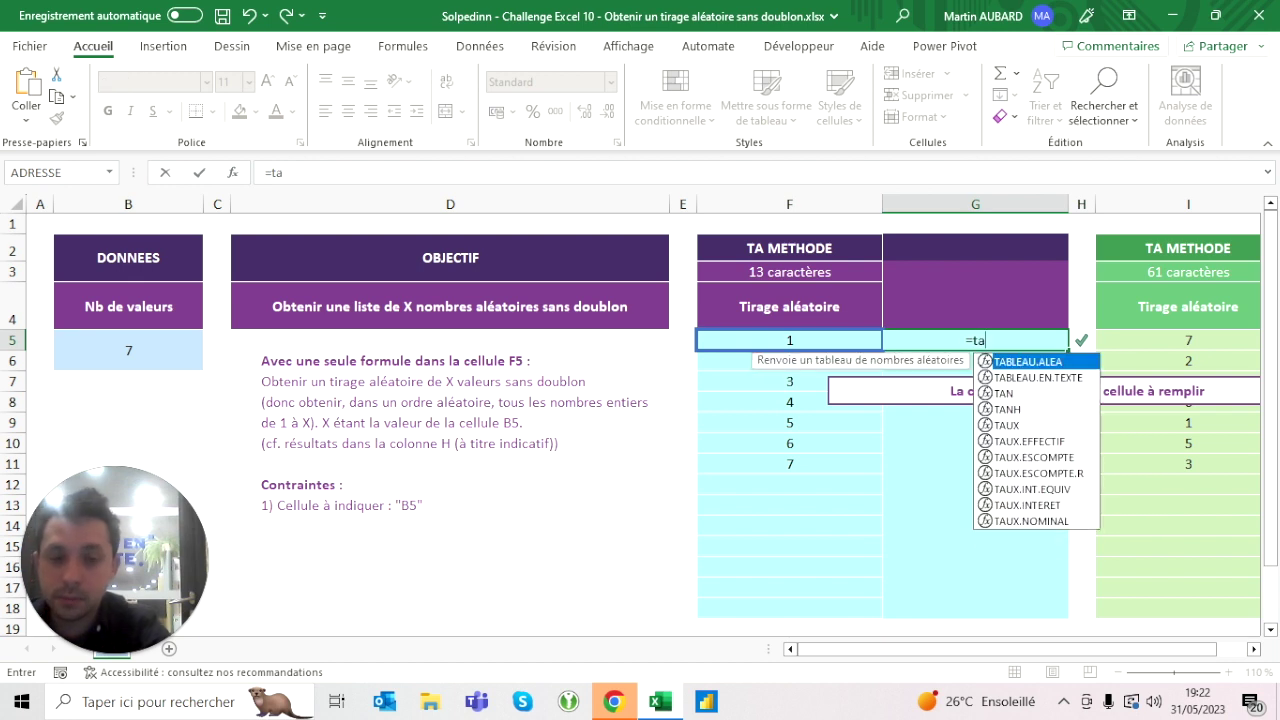
{"action": "type", "text": "b"}
{"action": "key", "text": "Down"}
{"action": "key", "text": "Up"}
{"action": "key", "text": "Tab"}
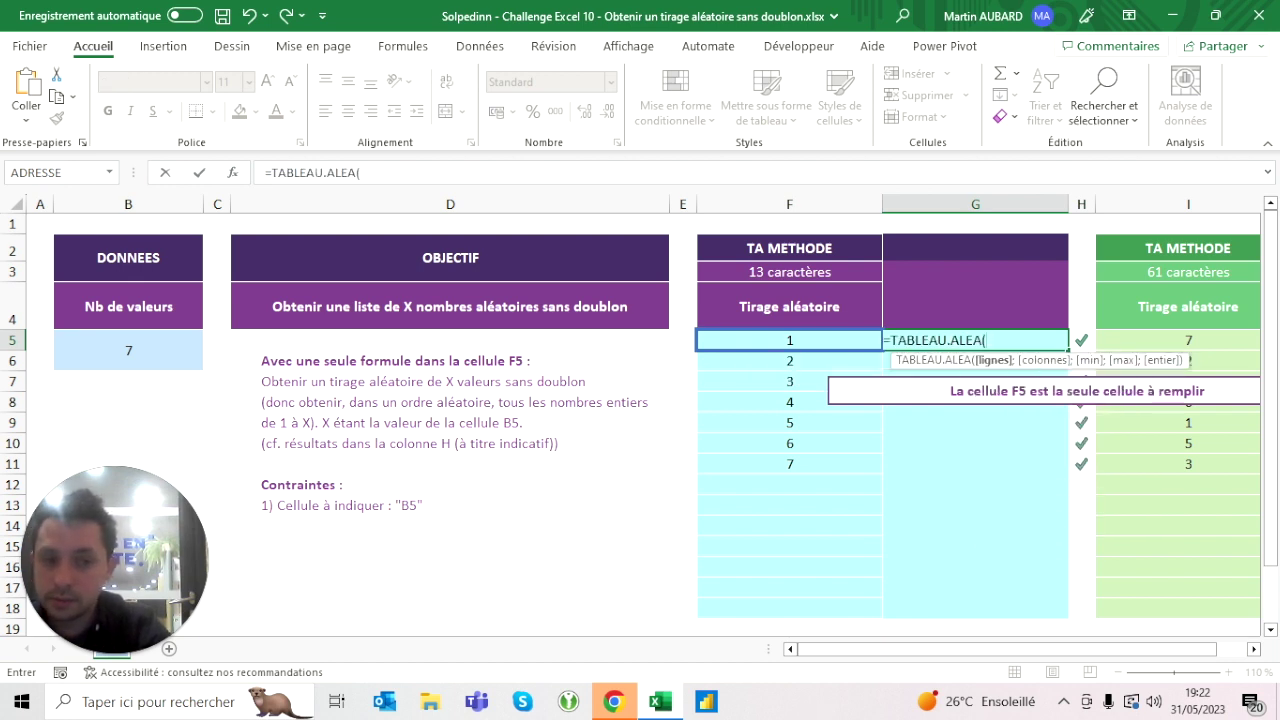
{"action": "type", "text": "7)"}
{"action": "key", "text": "ctrl+Return"}
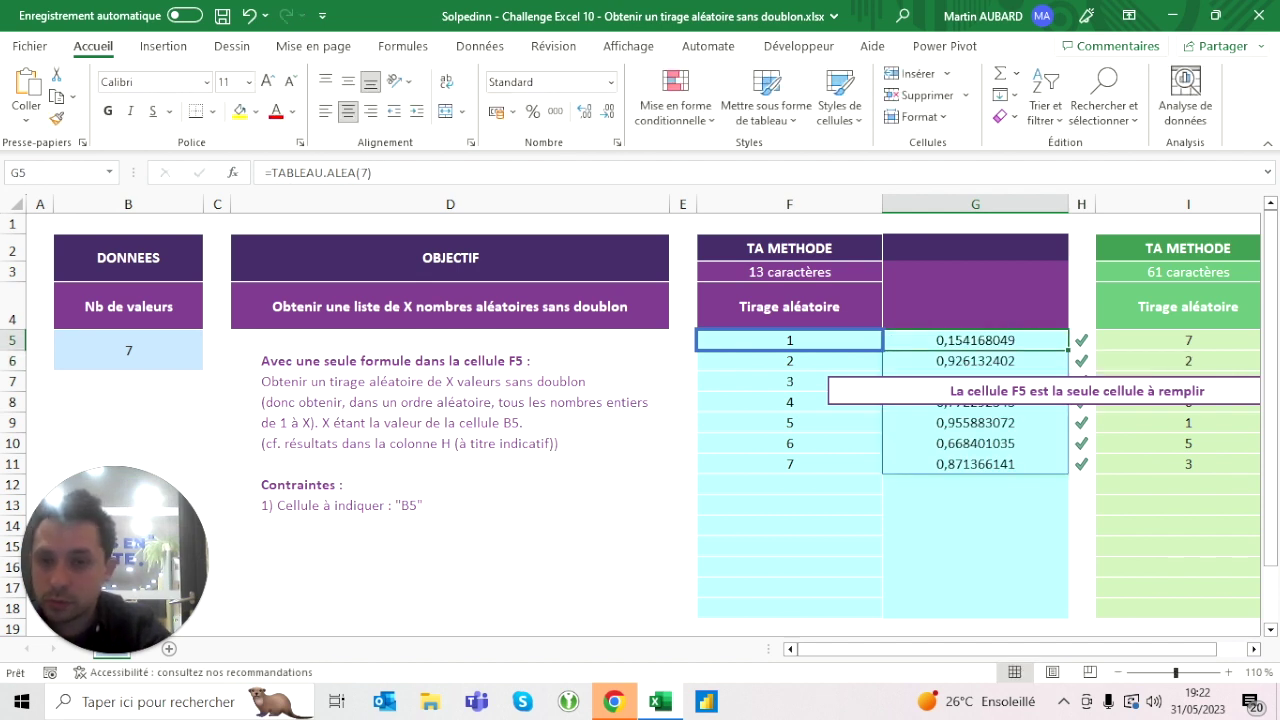
- Replace the fixed 7 with a B5 reference, giving =TABLEAU.ALEA(B5) in G5
{"action": "left_click", "coordinate": [369, 172]}
{"action": "key", "text": "BackSpace"}
{"action": "left_click", "coordinate": [128, 350]}
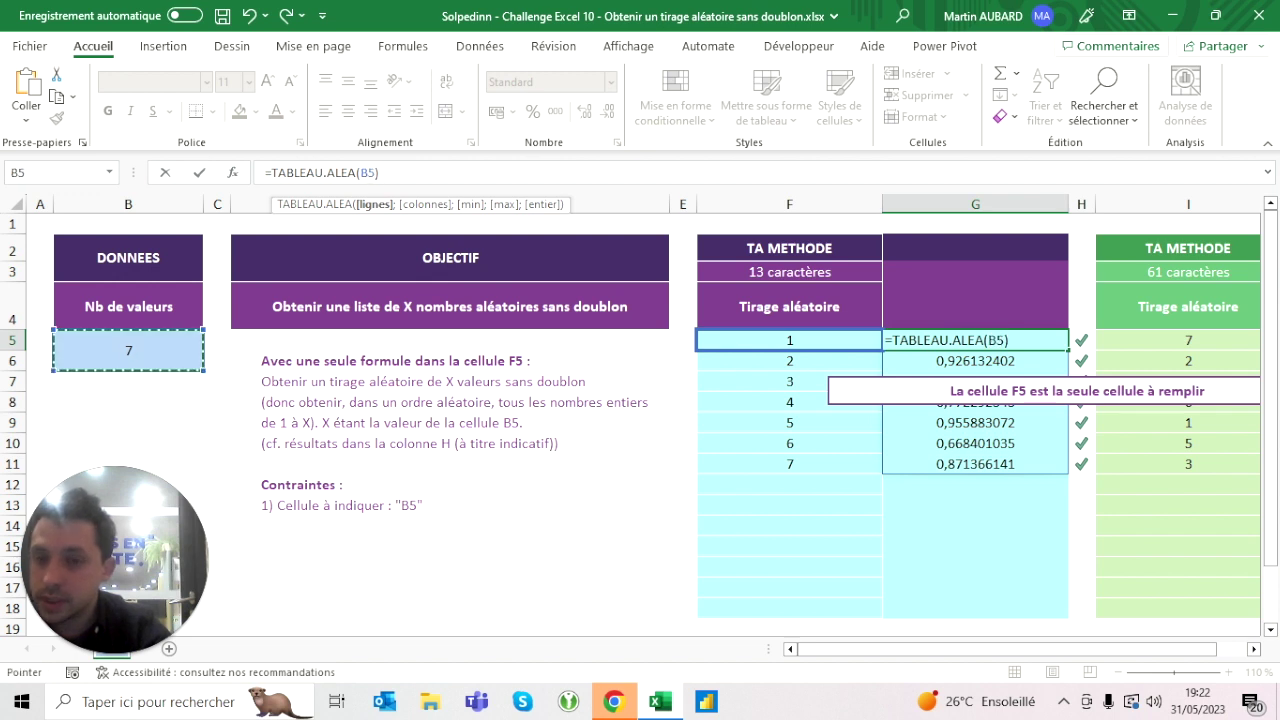
{"action": "key", "text": "ctrl+Return"}
{"action": "key", "text": "Left"}
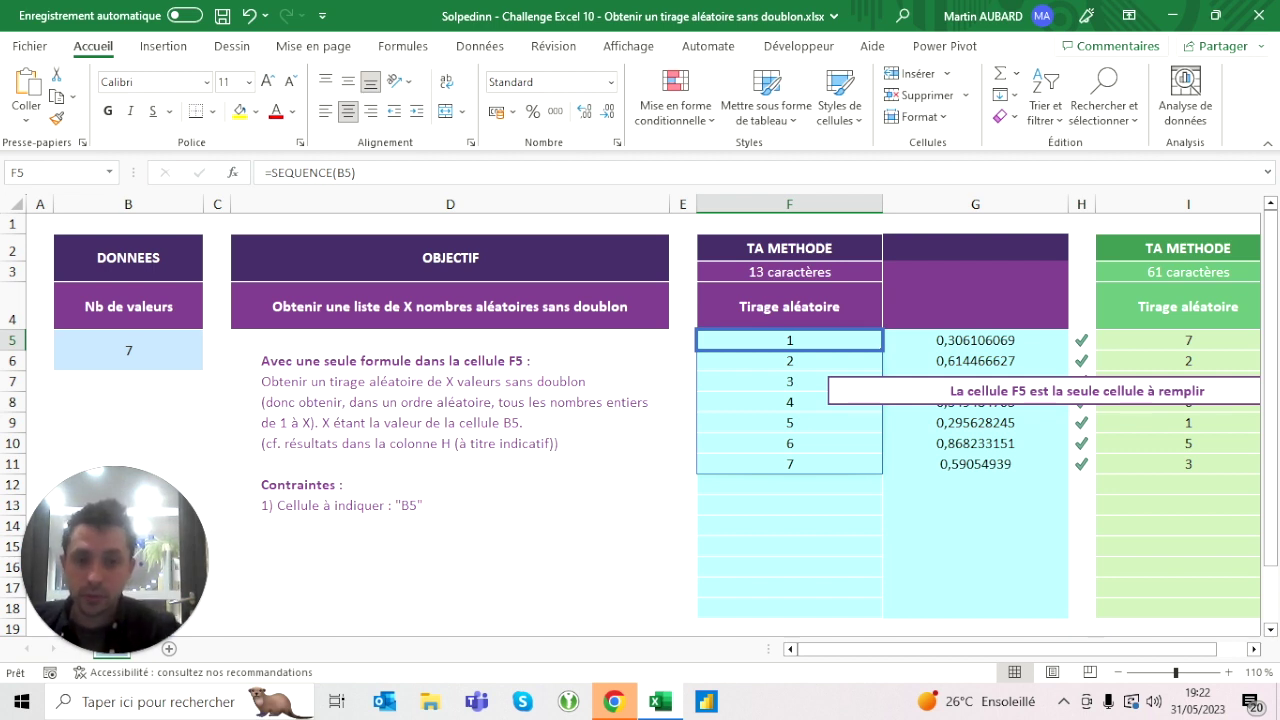
- Test F5 as SEQUENCE(10), then undo back to =SEQUENCE(B5)
{"action": "key", "text": "F2"}
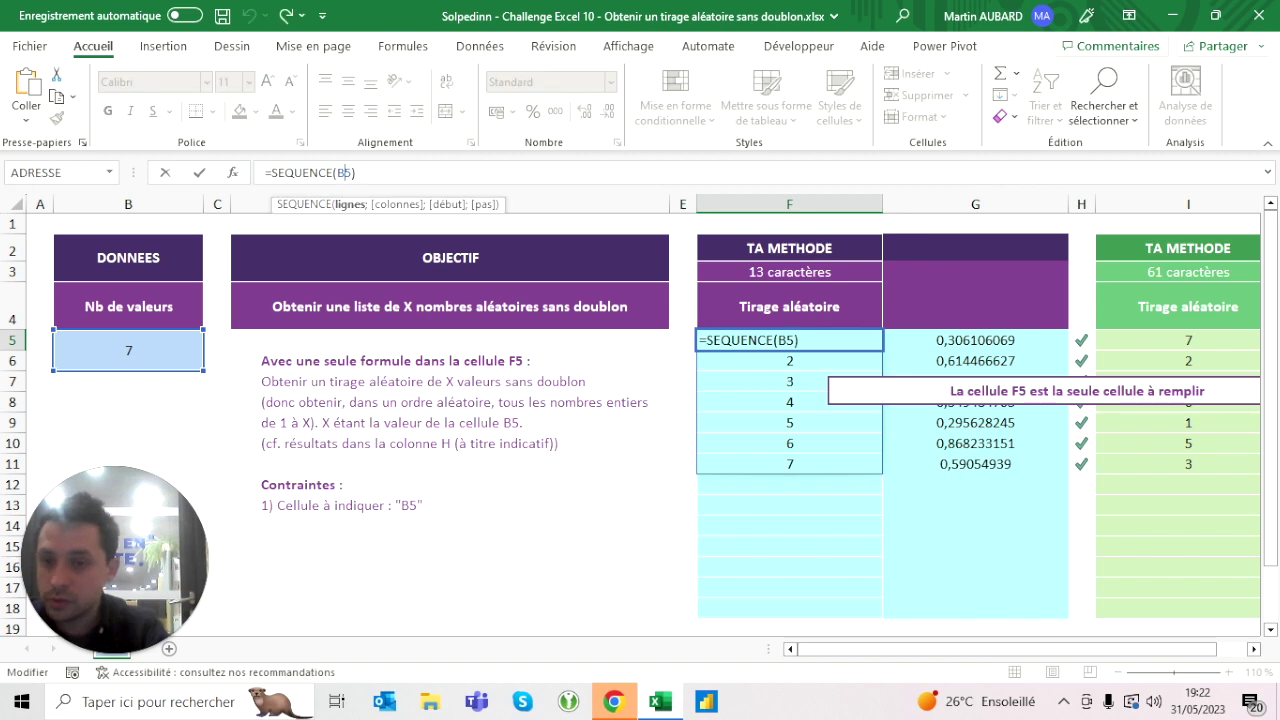
{"action": "key", "text": "ctrl+Return"}
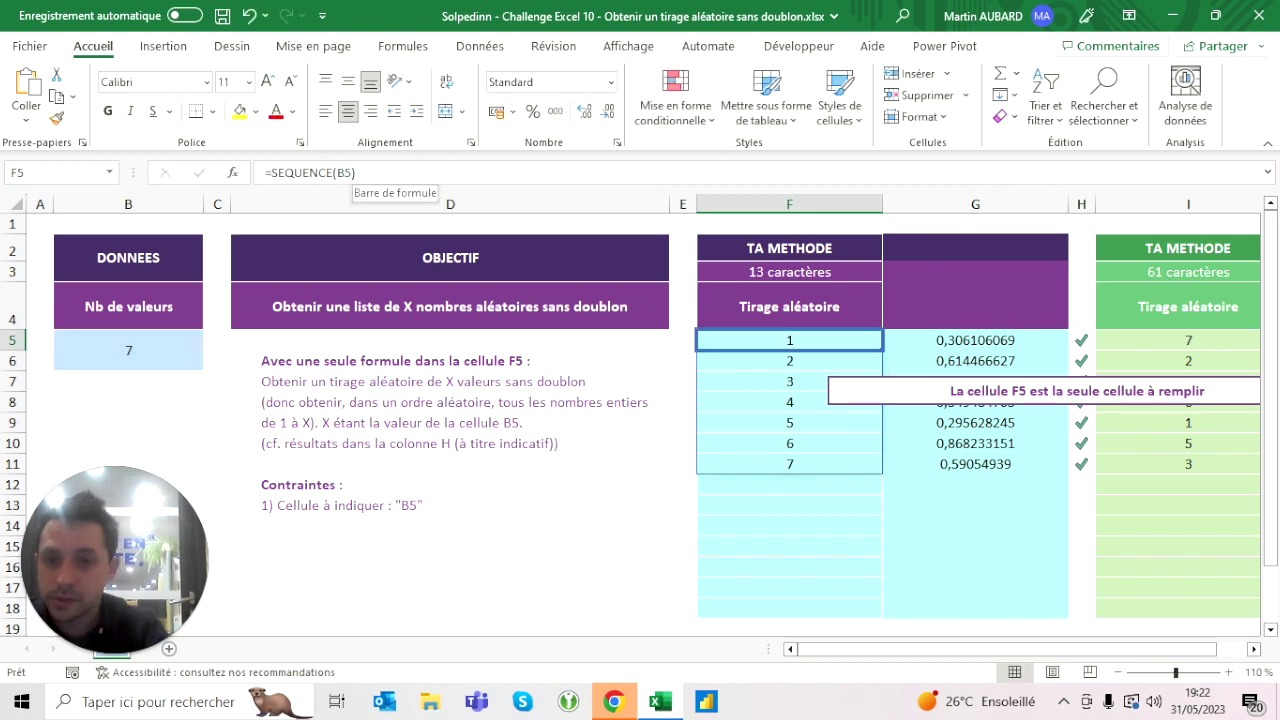
{"action": "key", "text": "F2"}
{"action": "key", "text": "Left"}
{"action": "key", "text": "BackSpace"}
{"action": "key", "text": "BackSpace"}
{"action": "type", "text": "10"}
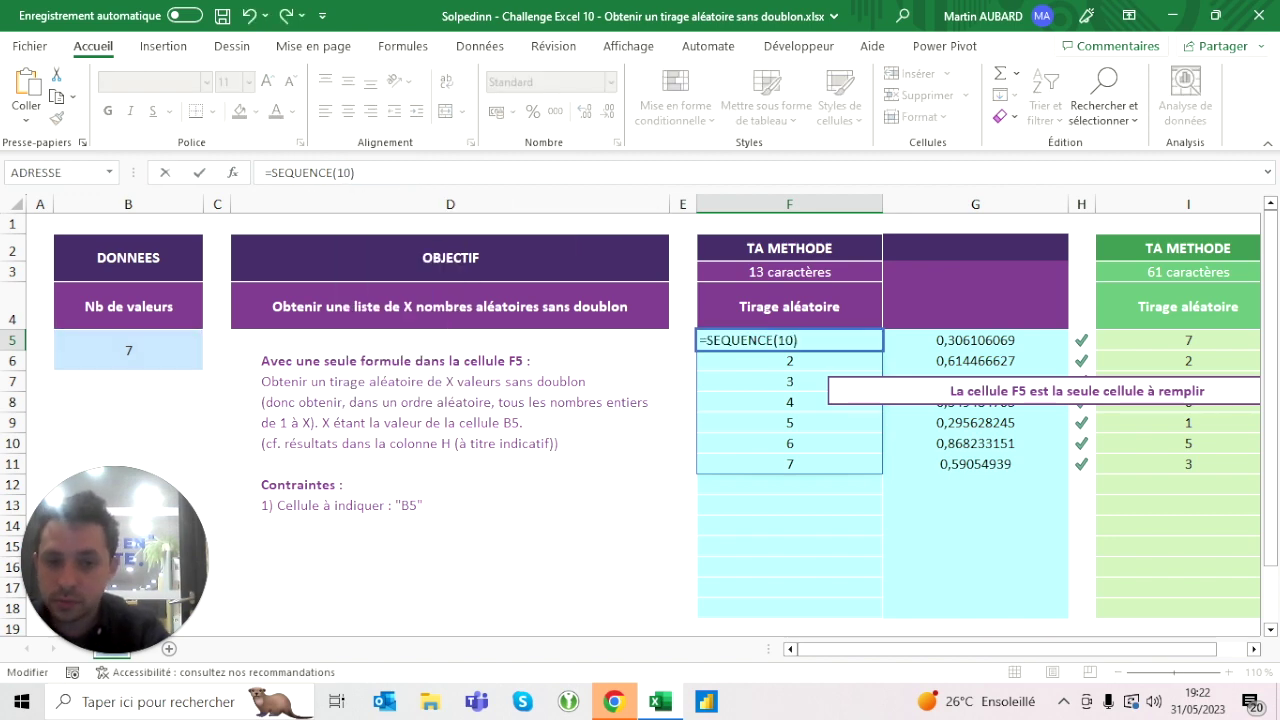
{"action": "key", "text": "Return"}
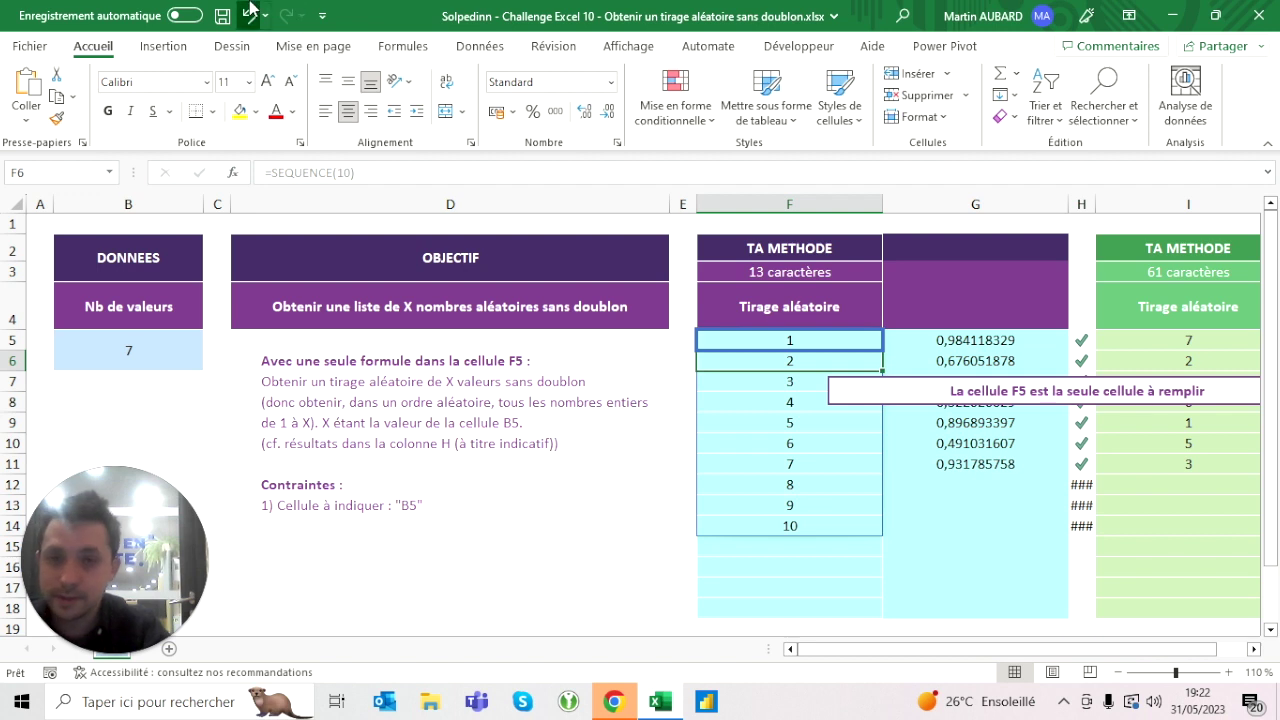
{"action": "left_click", "coordinate": [249, 15]}
{"action": "key", "text": "Right"}
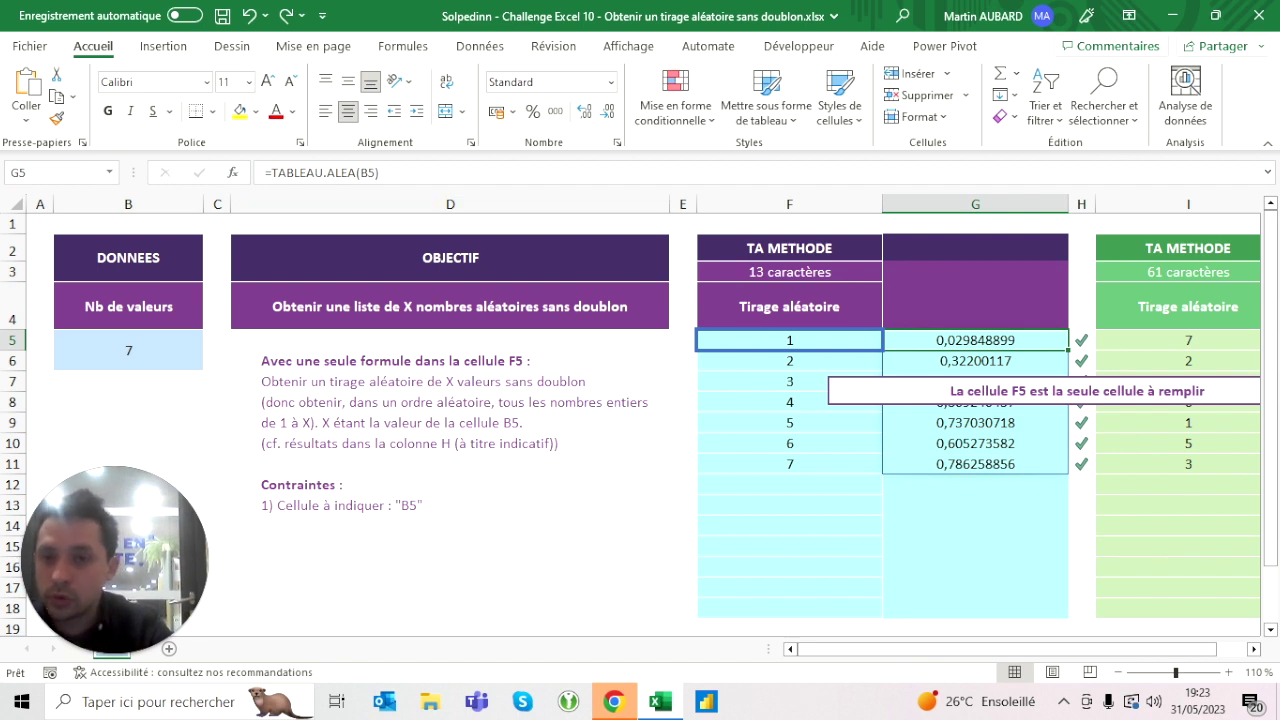
- Clear the TABLEAU.ALEA formula from G5
{"action": "key", "text": "F2"}
{"action": "key", "text": "Escape"}
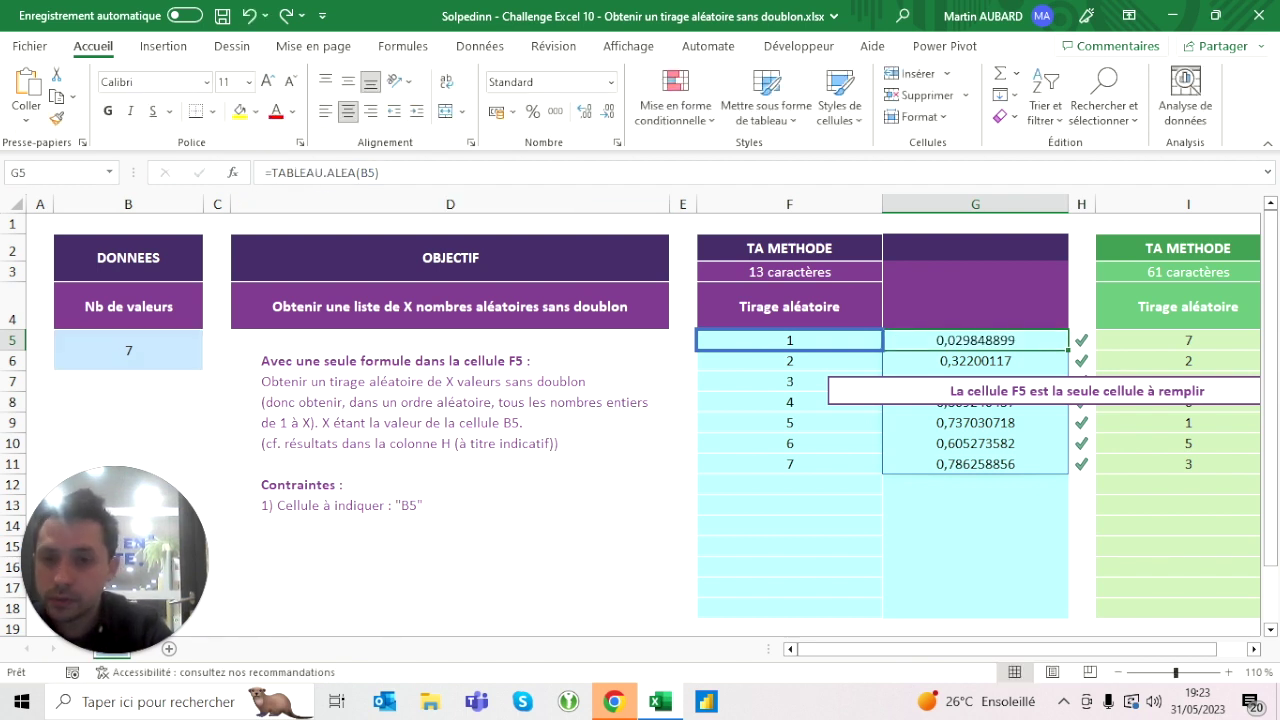
{"action": "key", "text": "Delete"}
- Rewrite F5 as =ASSEMB.H(SEQUENCE(B5);TABLEAU.ALEA(B5)) using the pasted random-array formula
{"action": "left_click", "coordinate": [789, 340]}
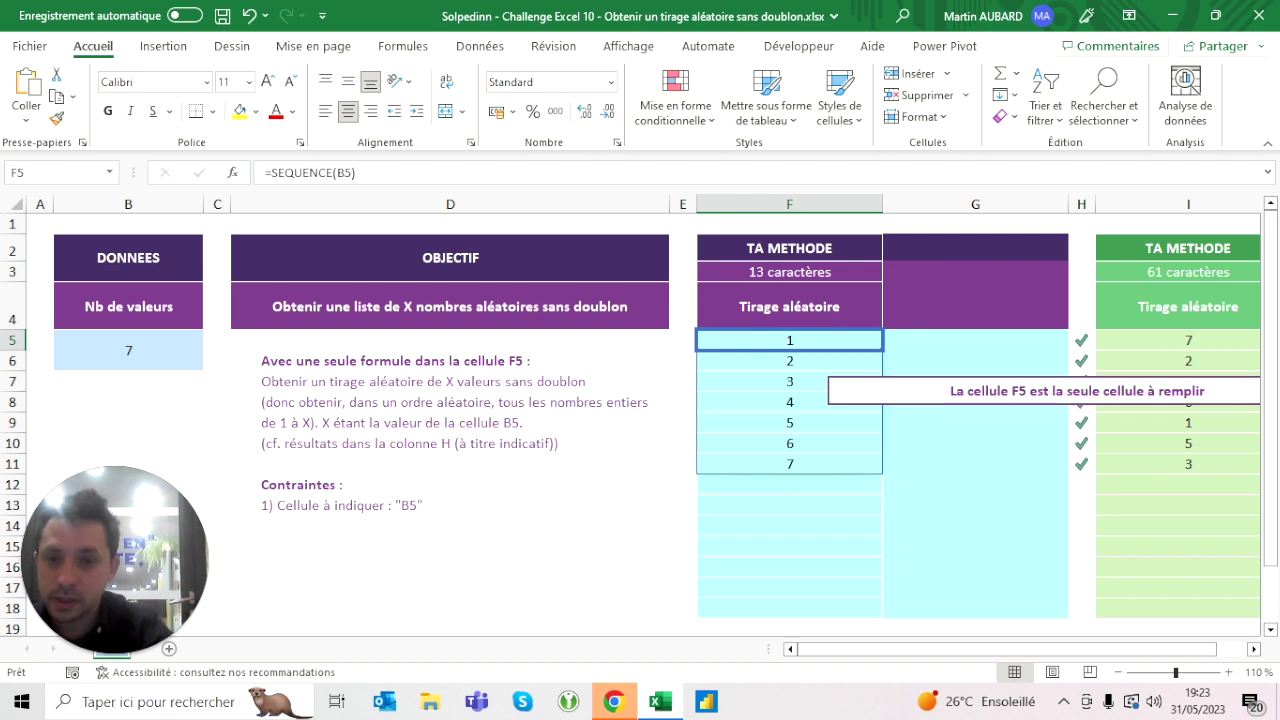
{"action": "key", "text": "F2"}
{"action": "key", "text": "Home"}
{"action": "key", "text": "Right"}
{"action": "type", "text": "ASSEMB.H("}
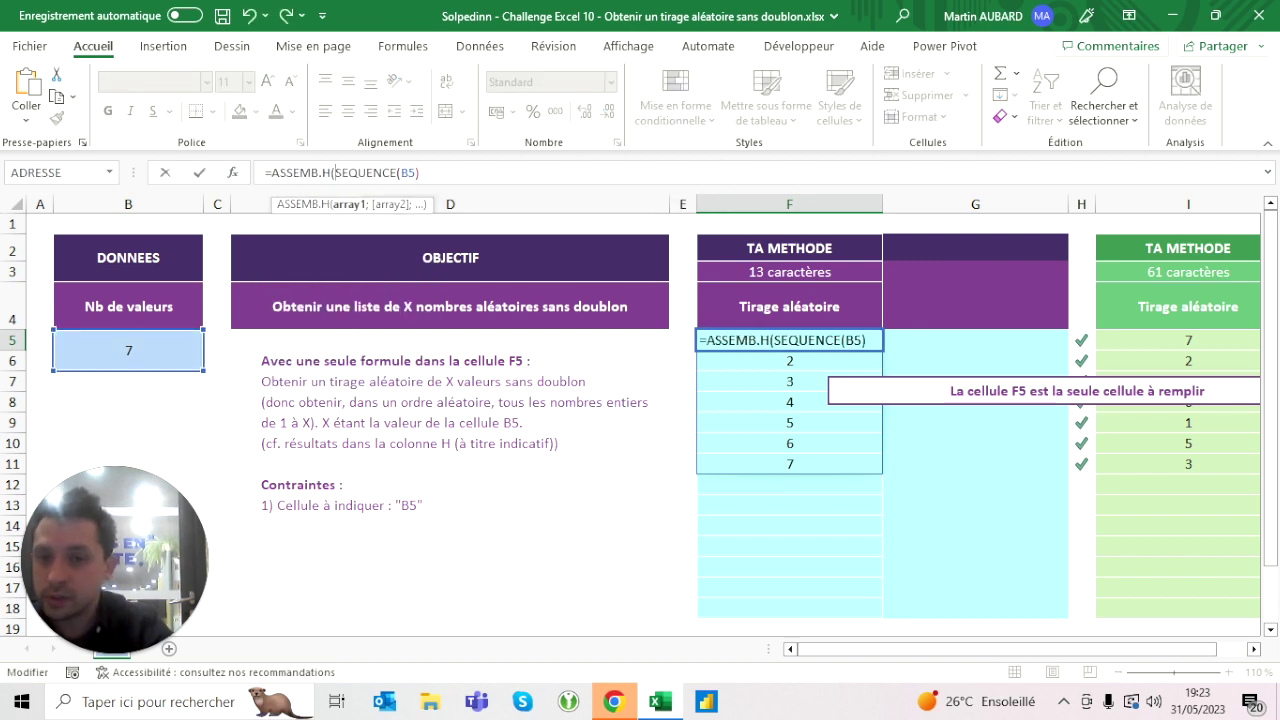
{"action": "key", "text": "End"}
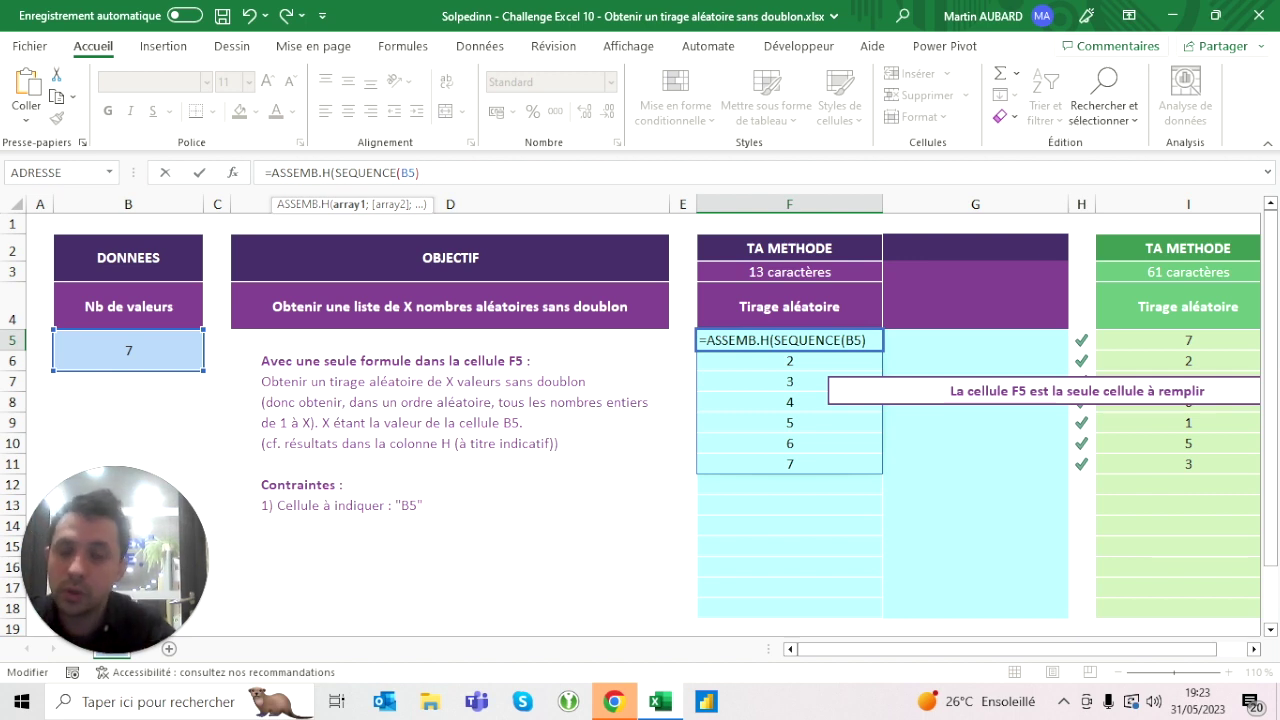
{"action": "type", "text": ";"}
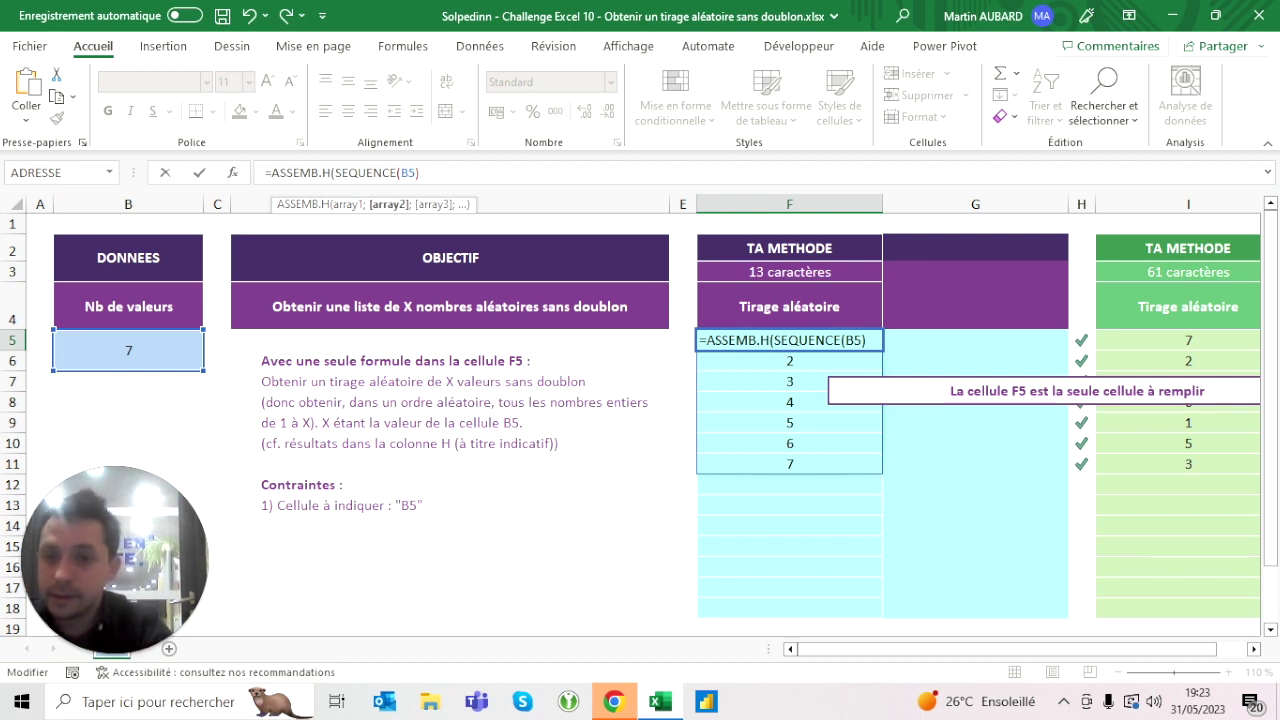
{"action": "type", "text": "=TABLEAU.ALEA(B5)"}
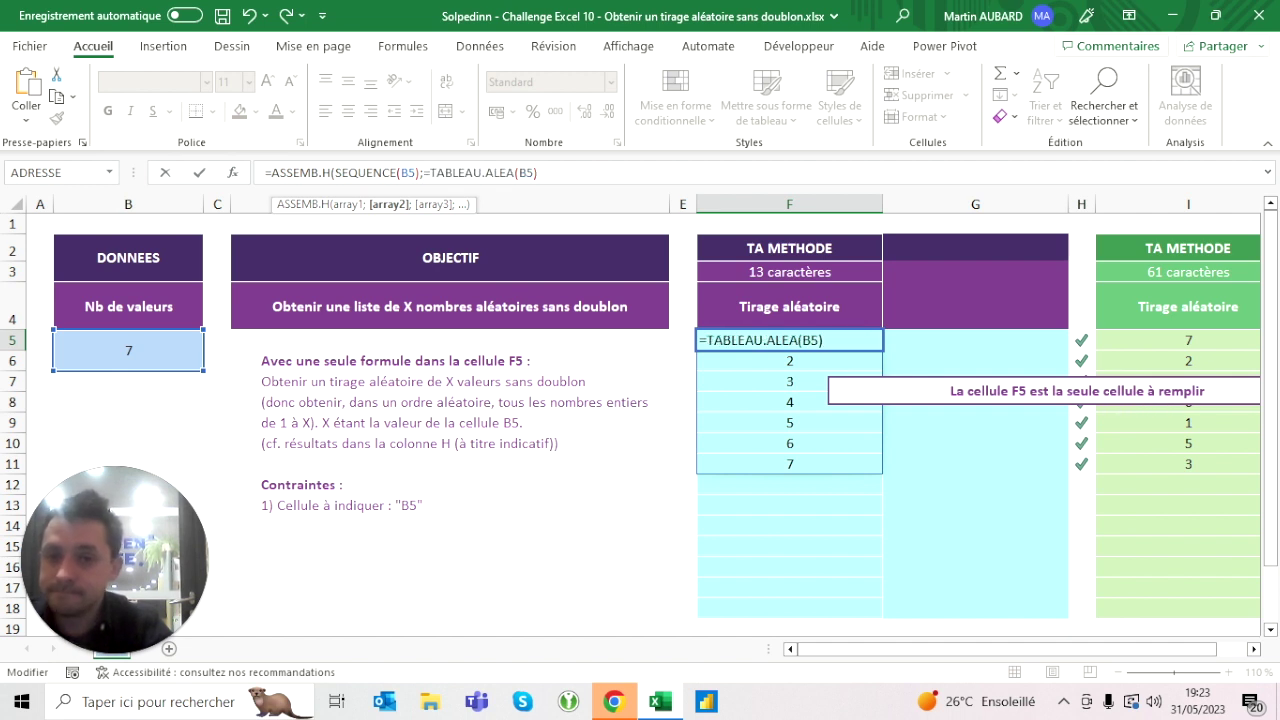
{"action": "key", "text": "BackSpace"}
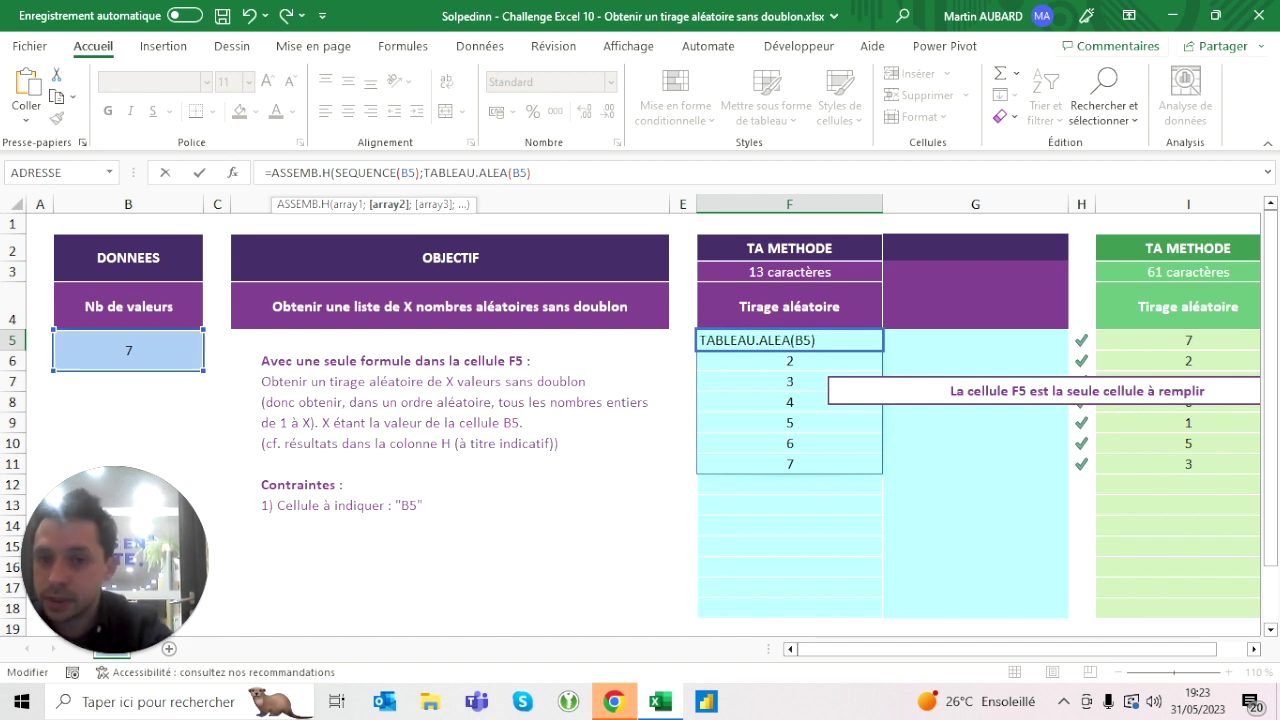
{"action": "type", "text": ")"}
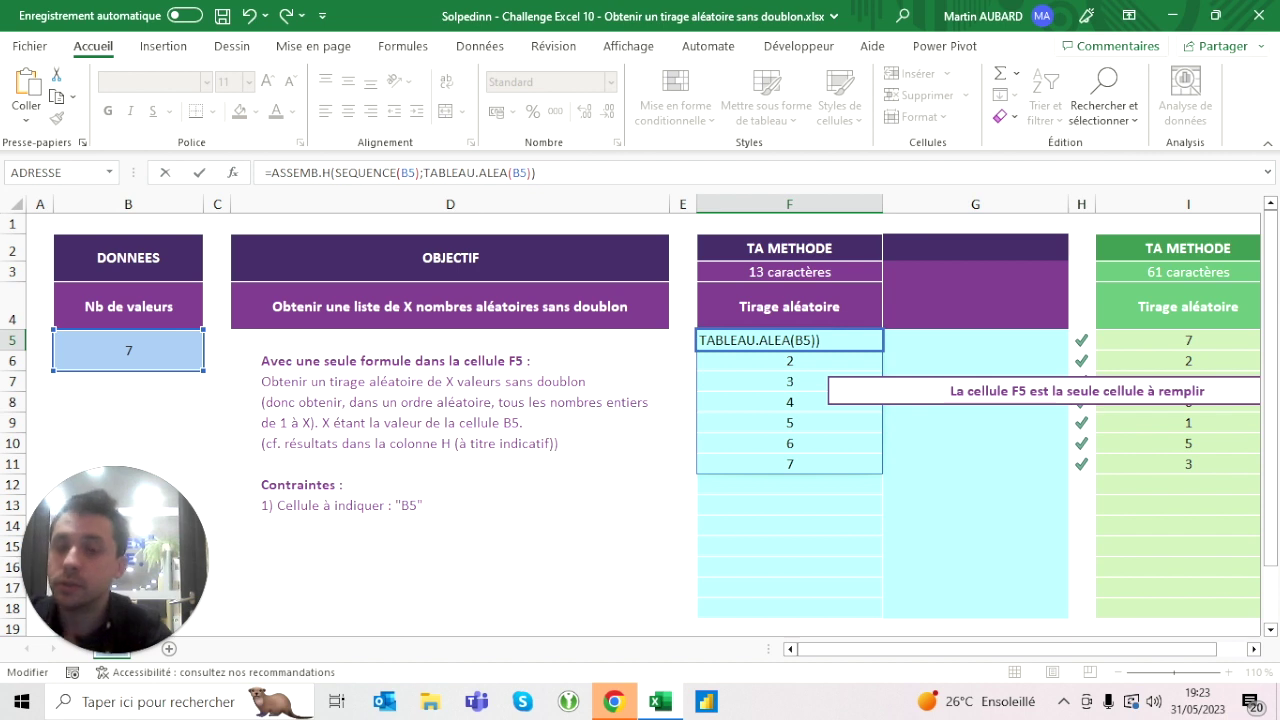
{"action": "key", "text": "ctrl+Return"}
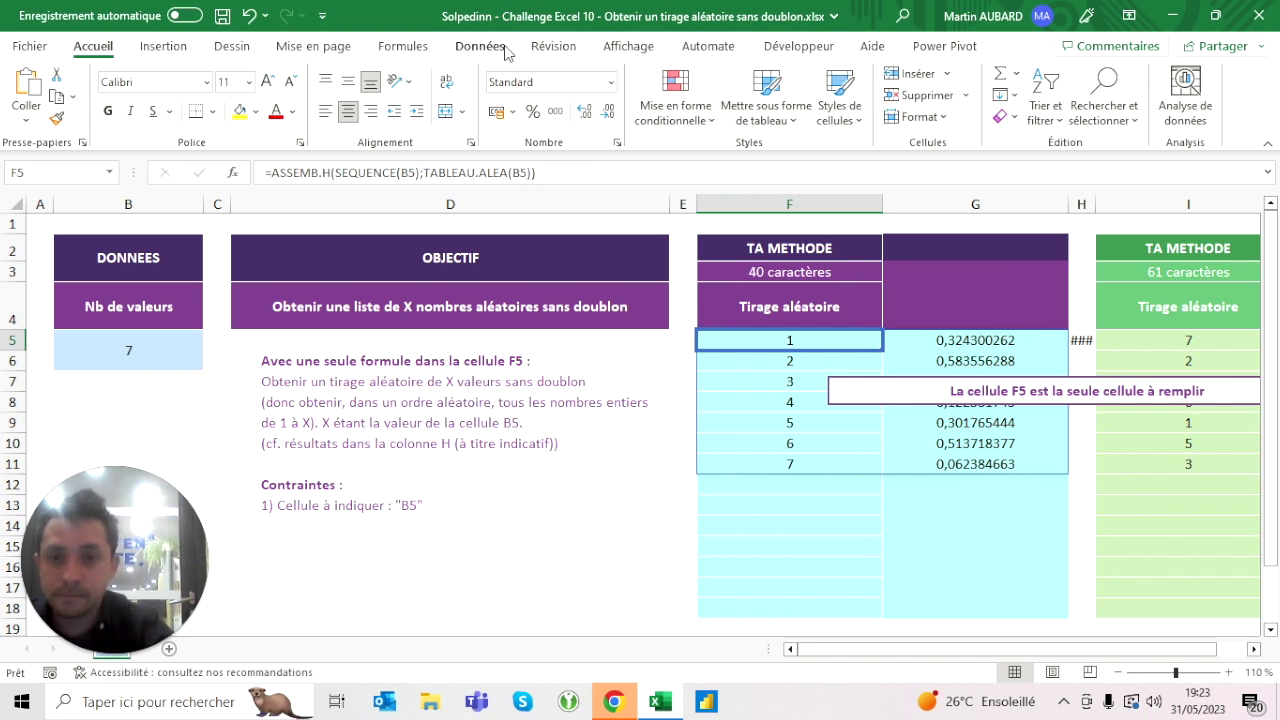
- Recalculate the sheet about a dozen times with Calculer maintenant and F9 to regenerate the random decimals
{"action": "left_click", "coordinate": [403, 46]}
{"action": "left_click", "coordinate": [1113, 84]}
{"action": "left_click", "coordinate": [1113, 84]}
{"action": "left_click", "coordinate": [1113, 84]}
{"action": "left_click", "coordinate": [1113, 84]}
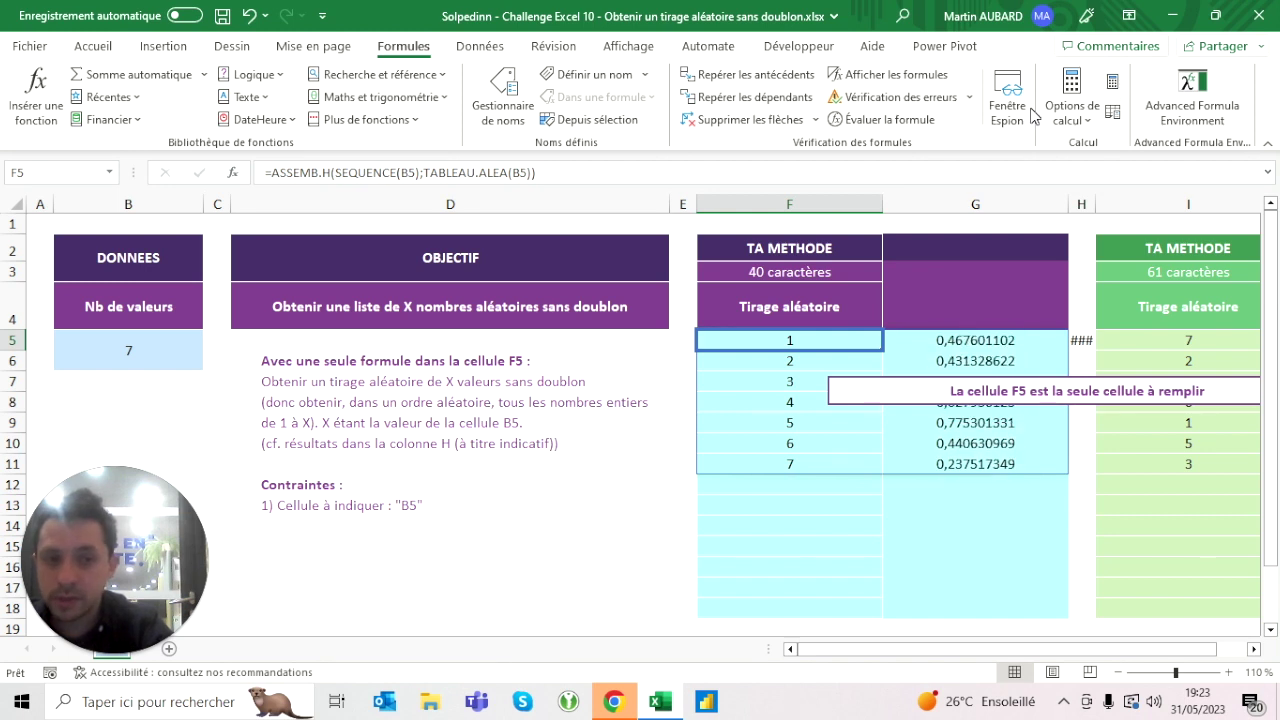
{"action": "left_click", "coordinate": [1114, 83]}
{"action": "left_click", "coordinate": [1114, 83]}
{"action": "left_click", "coordinate": [1116, 83]}
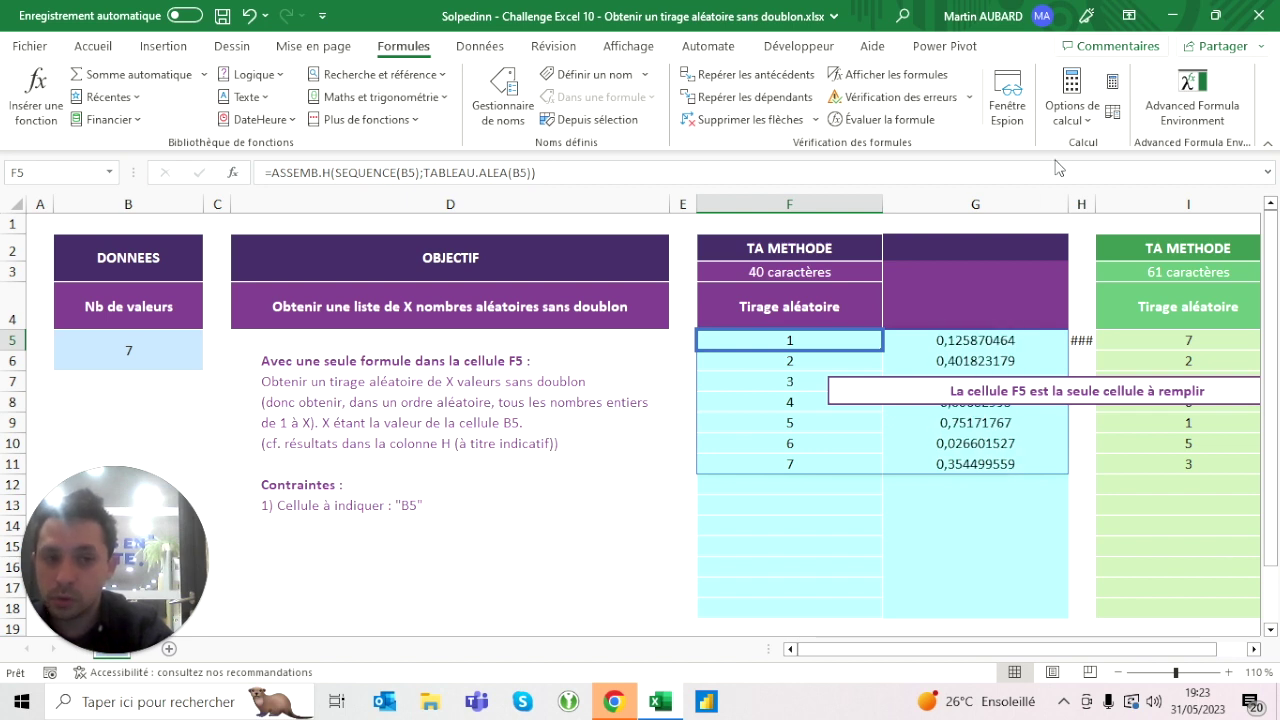
{"action": "left_click", "coordinate": [1114, 84]}
{"action": "left_click", "coordinate": [1114, 84]}
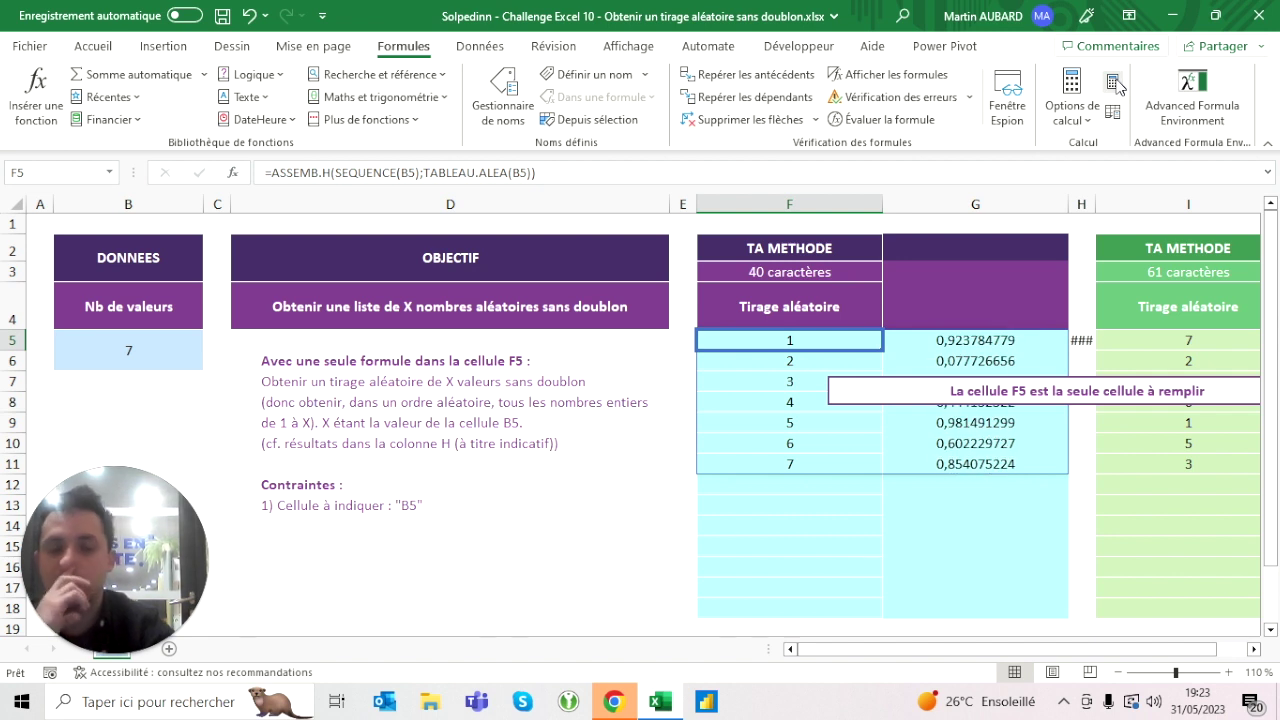
{"action": "left_click", "coordinate": [1114, 84]}
{"action": "left_click", "coordinate": [1114, 84]}
{"action": "left_click", "coordinate": [1114, 84]}
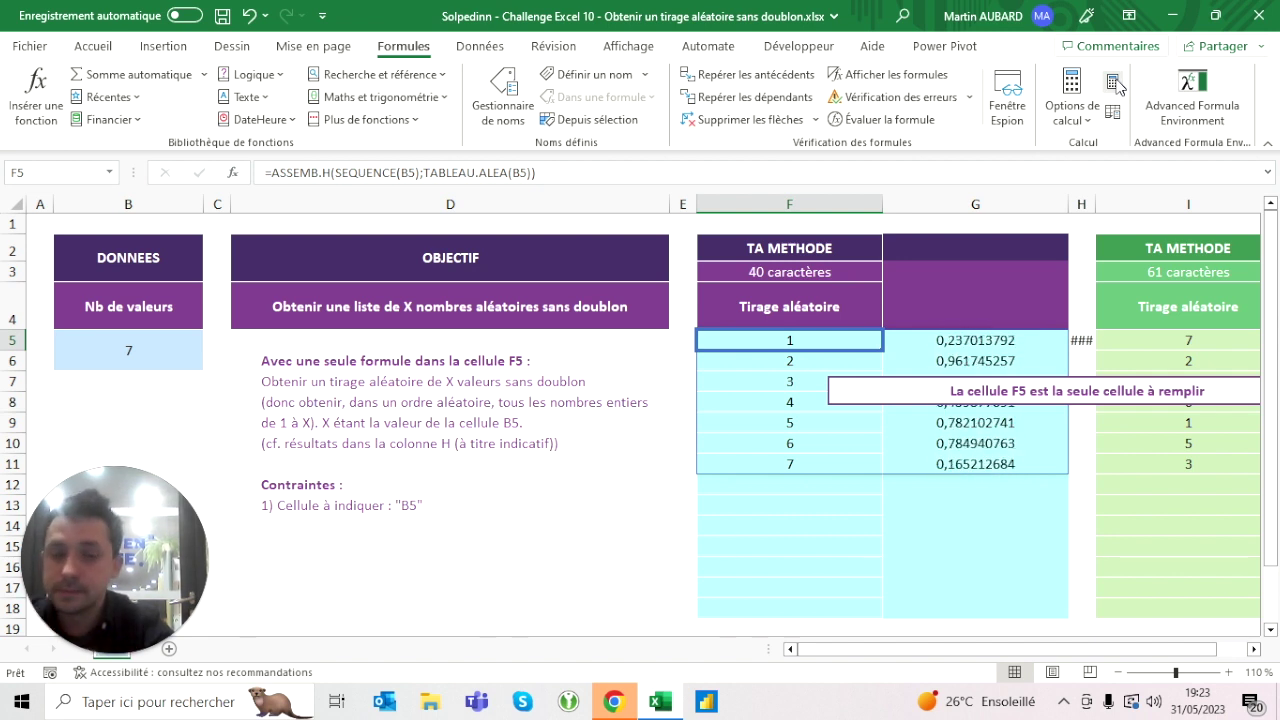
{"action": "key", "text": "F9"}
{"action": "key", "text": "F9"}
{"action": "key", "text": "F9"}
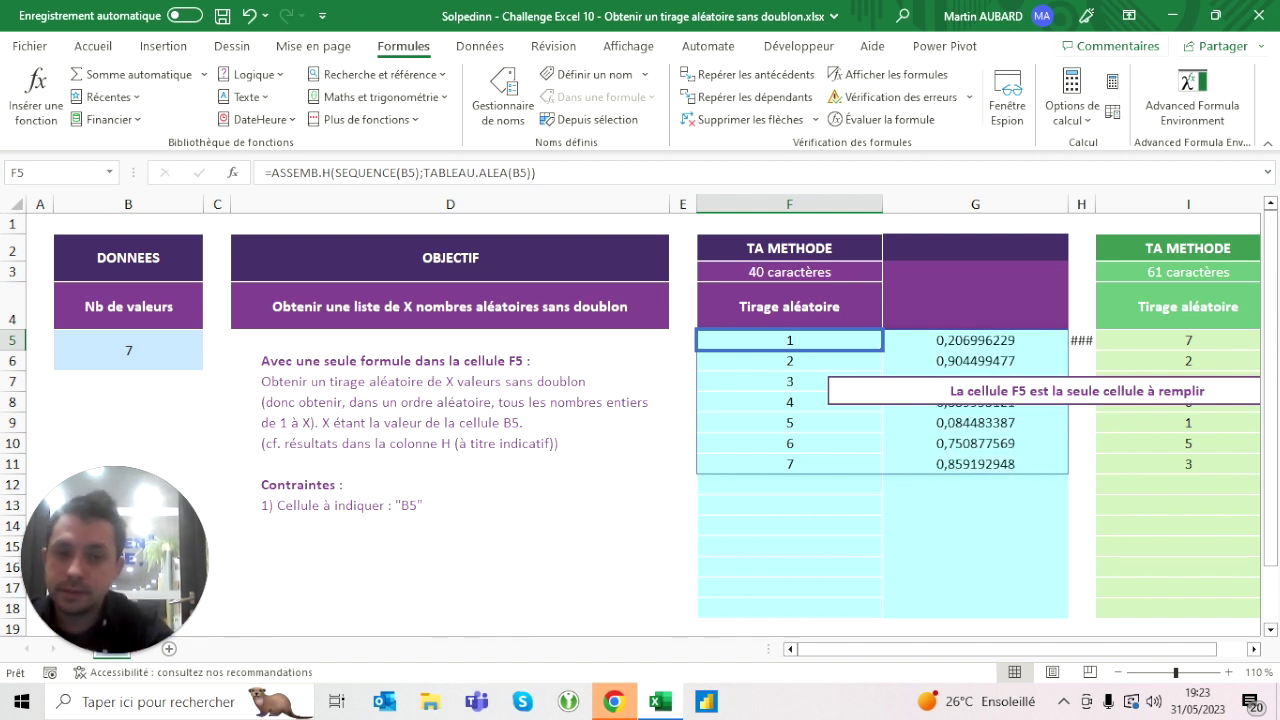
{"action": "key", "text": "Up"}
{"action": "key", "text": "Down"}
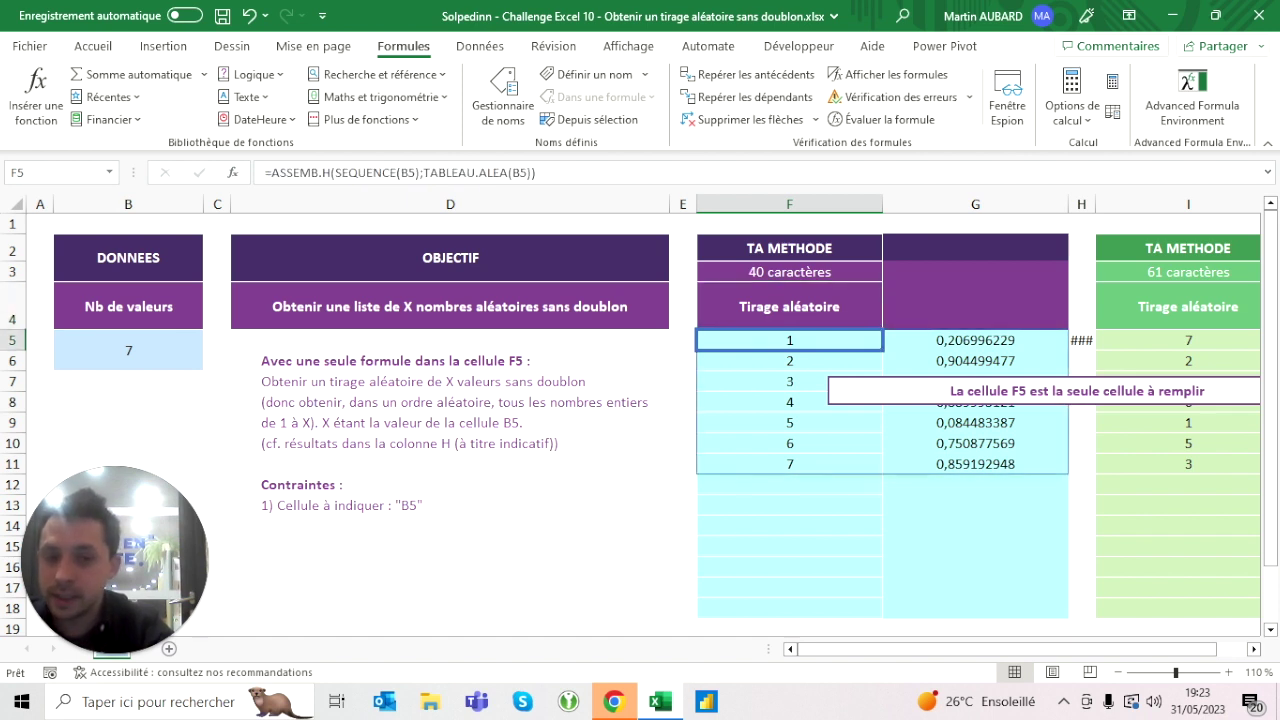
{"action": "left_click", "coordinate": [975, 340]}
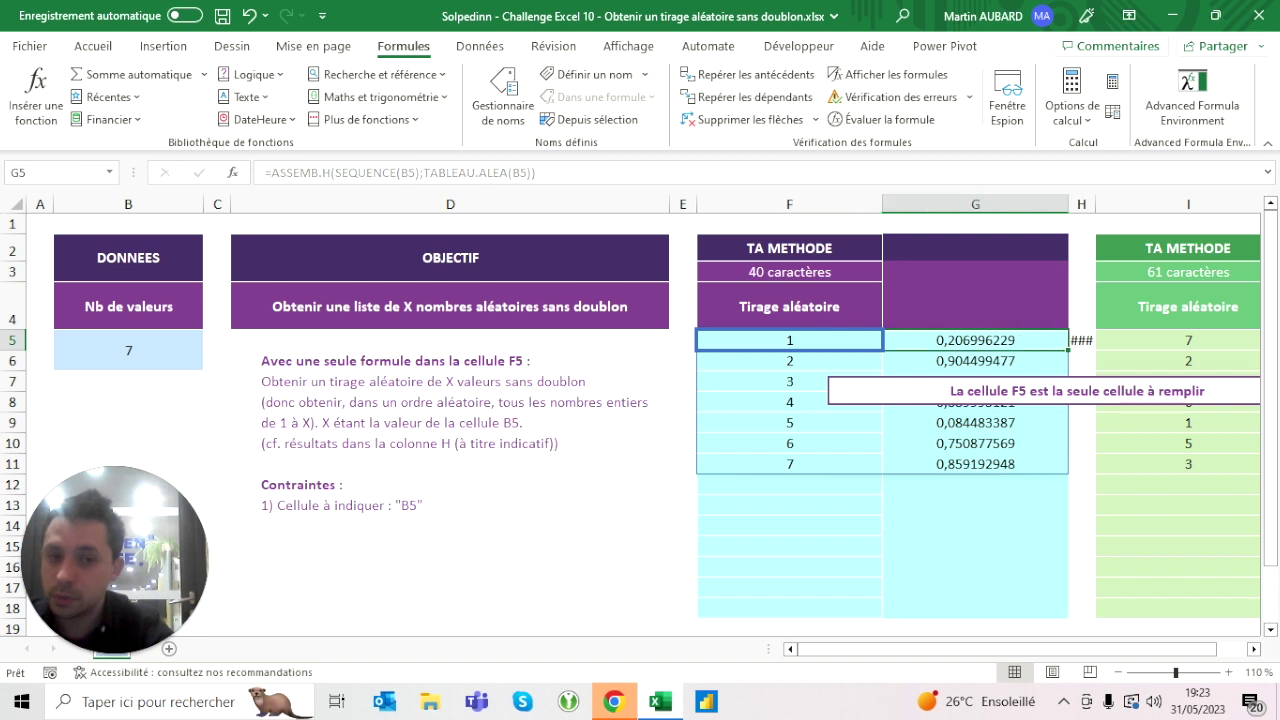
{"action": "key", "text": "Left"}
{"action": "key", "text": "Up"}
{"action": "key", "text": "Down"}
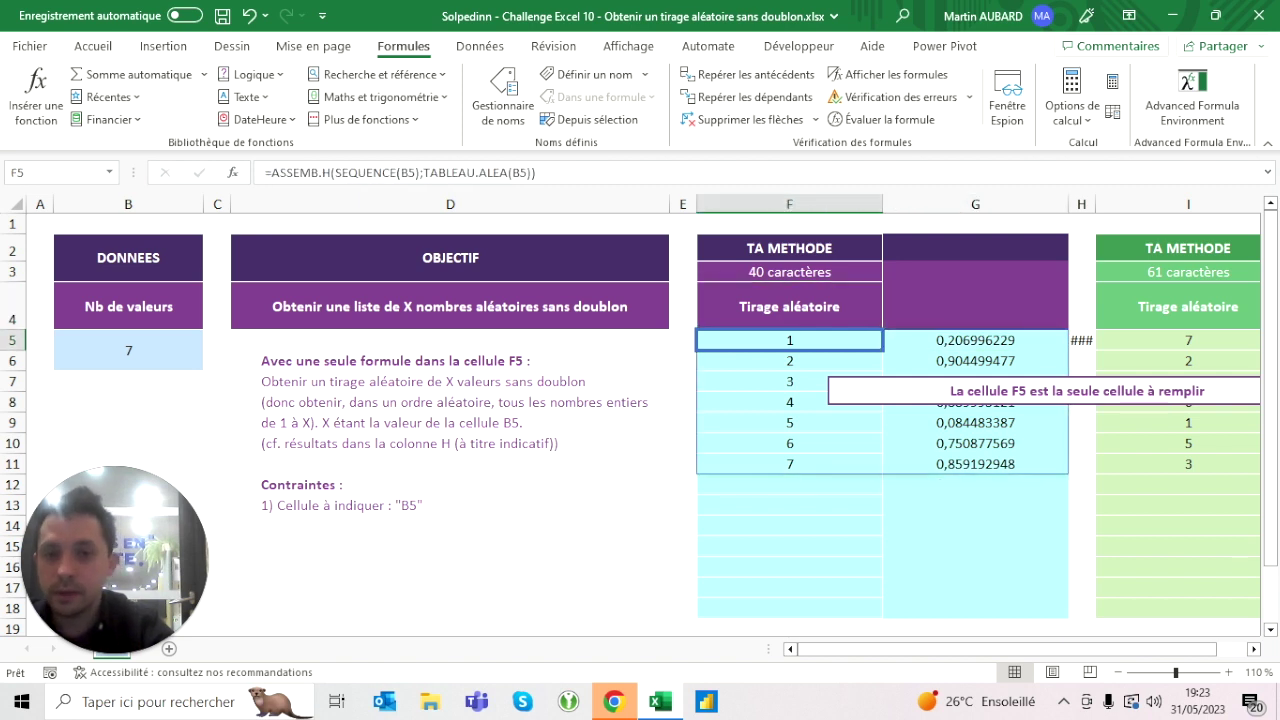
- Wrap F5's formula in TRIER(…;2) so 1–7 are ordered by the random decimals
{"action": "key", "text": "F2"}
{"action": "key", "text": "Home"}
{"action": "key", "text": "Right"}
{"action": "type", "text": "tri"}
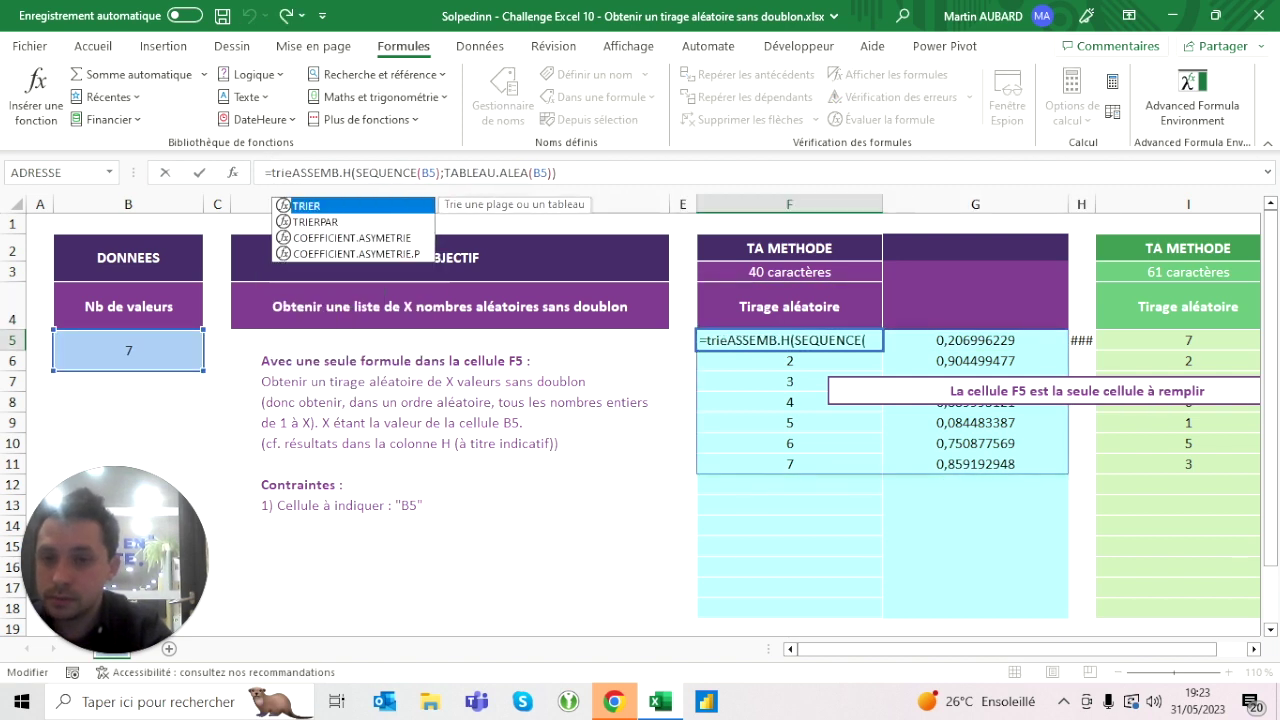
{"action": "type", "text": "er("}
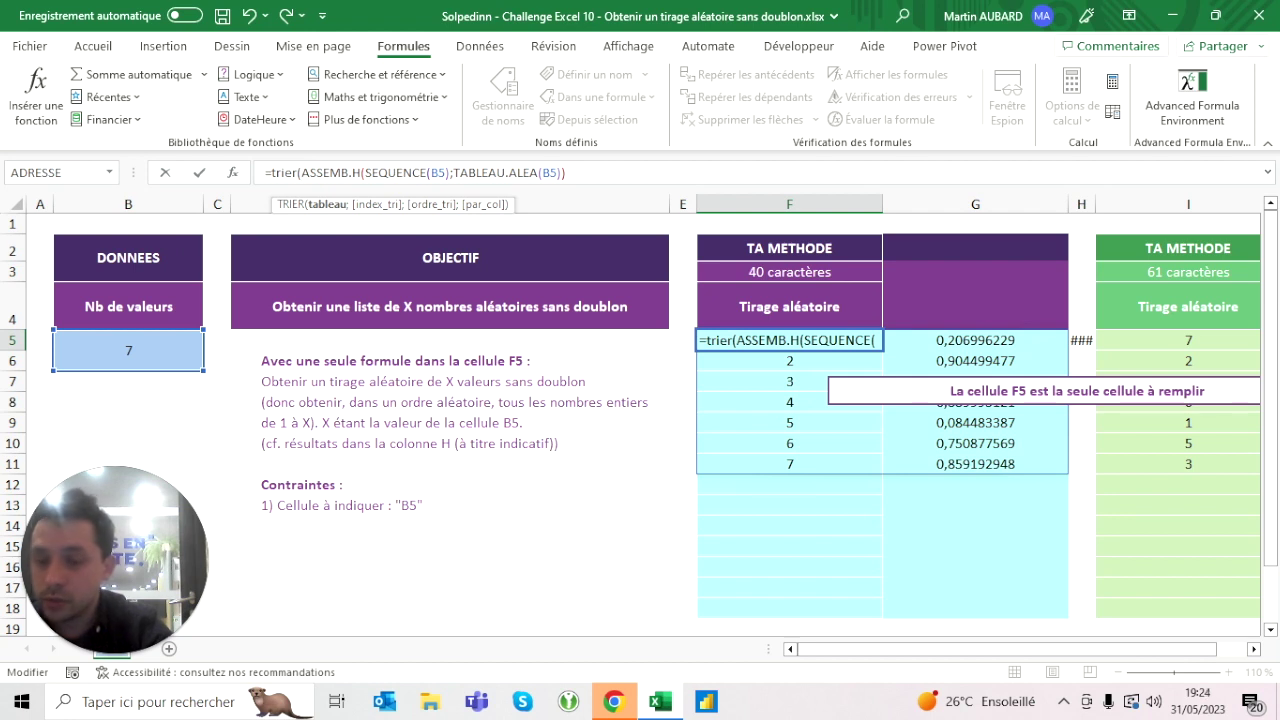
{"action": "key", "text": "End"}
{"action": "type", "text": ";"}
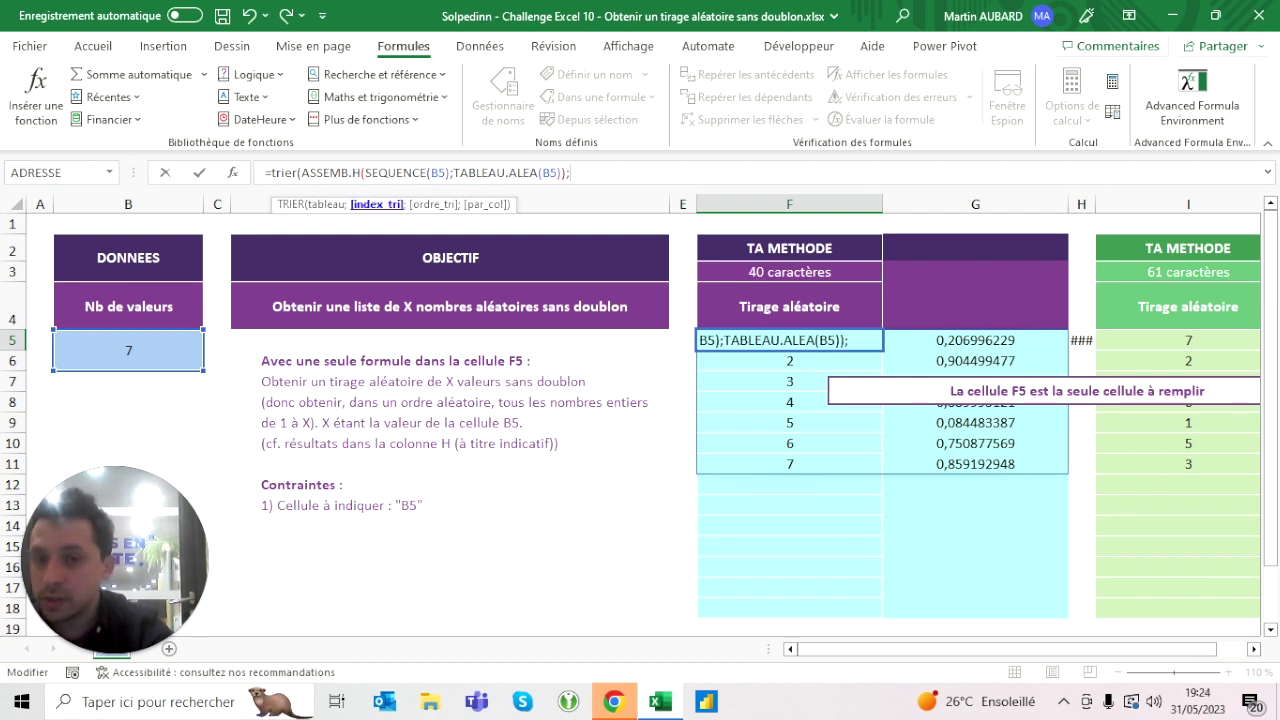
{"action": "type", "text": "2)"}
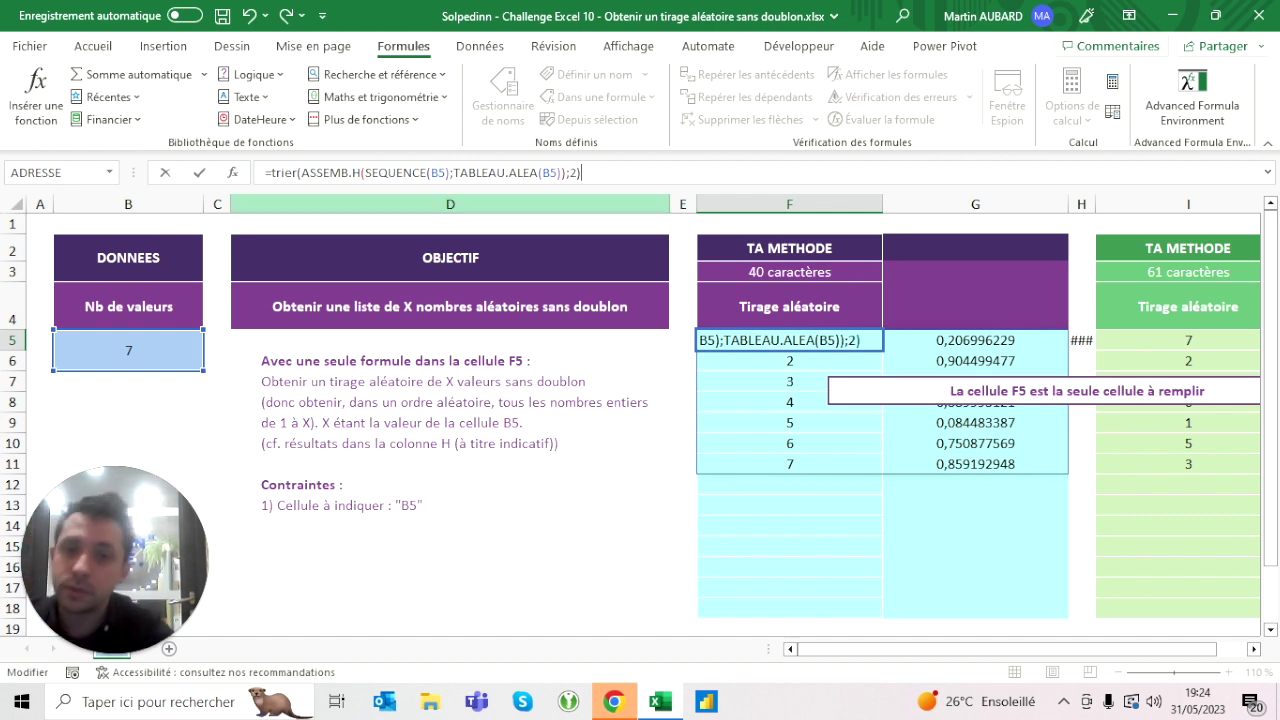
{"action": "key", "text": "Return"}
{"action": "left_click", "coordinate": [789, 340]}
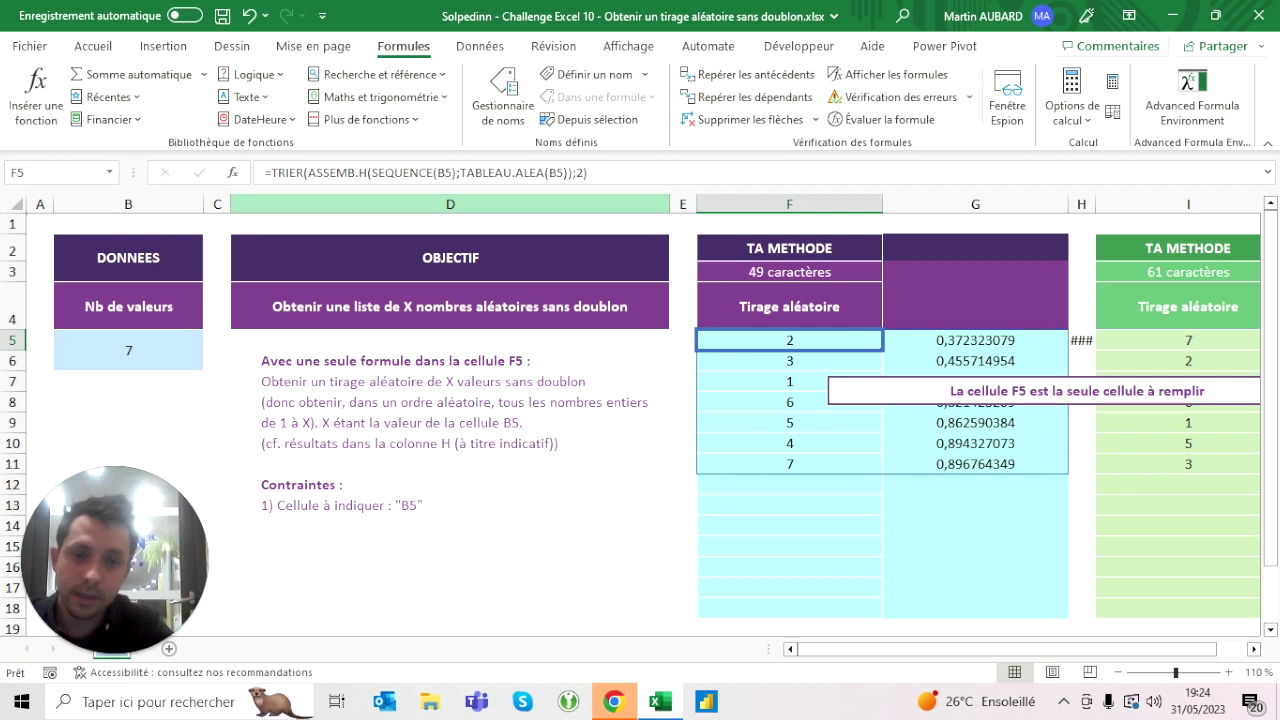
{"action": "left_click_drag", "start_coordinate": [975, 340], "coordinate": [975, 464]}
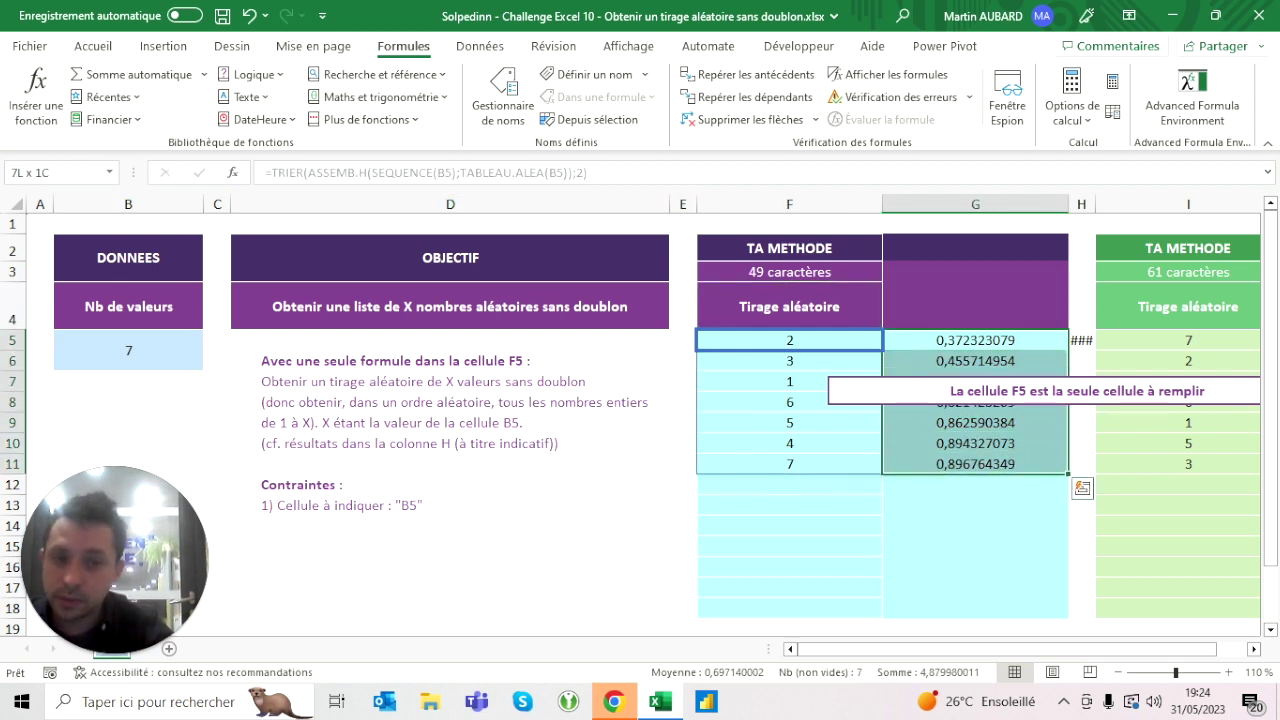
{"action": "left_click_drag", "start_coordinate": [789, 340], "coordinate": [789, 443]}
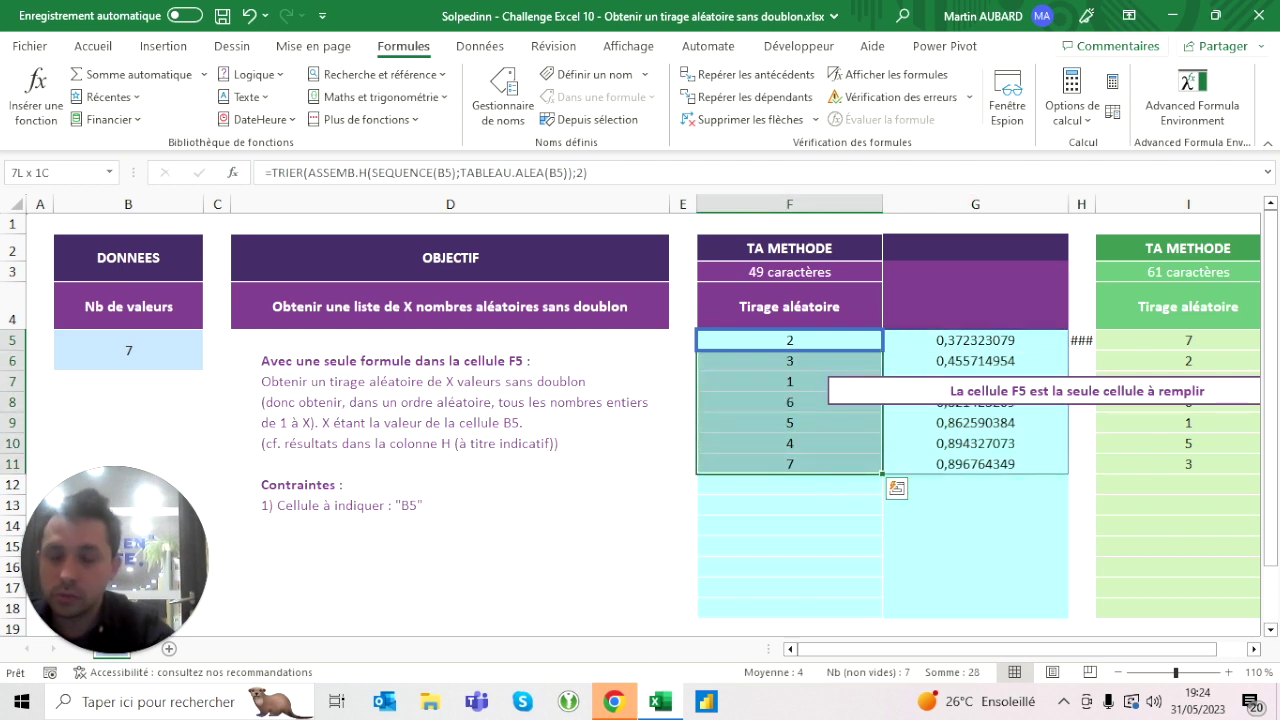
{"action": "left_click", "coordinate": [789, 340]}
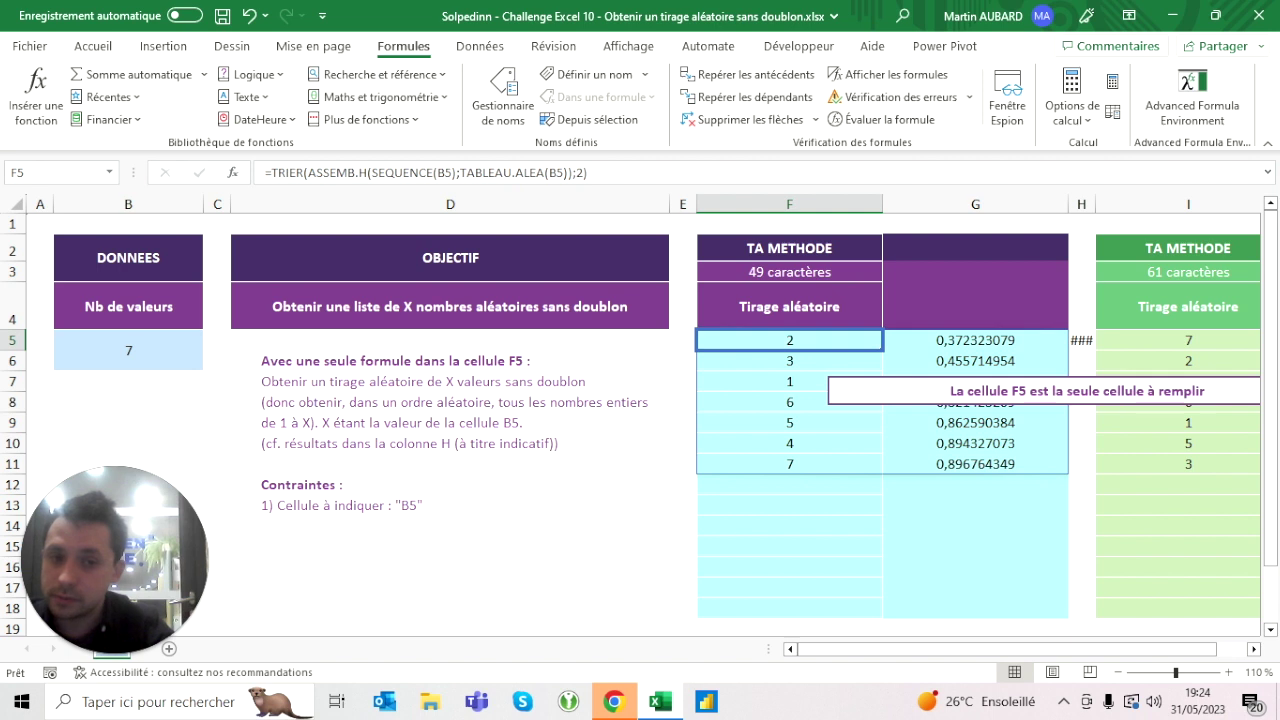
{"action": "left_click_drag", "start_coordinate": [975, 340], "coordinate": [975, 443]}
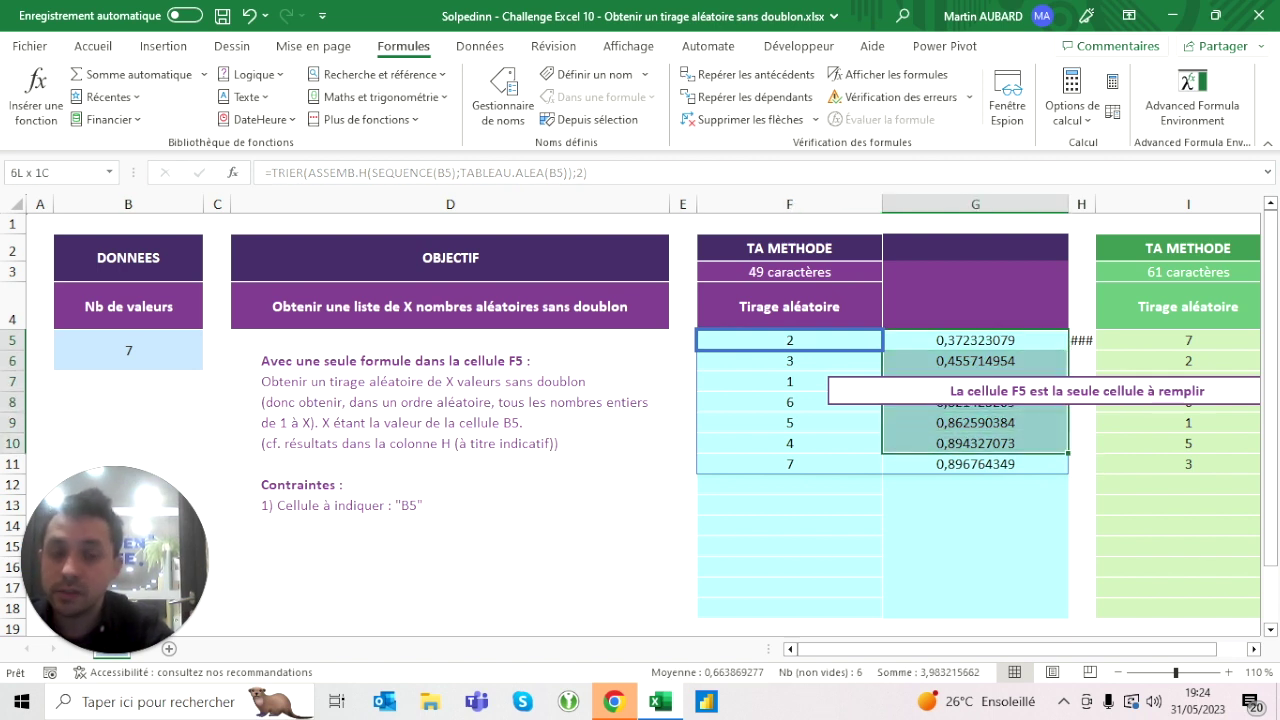
{"action": "left_click", "coordinate": [789, 306]}
{"action": "left_click", "coordinate": [789, 340]}
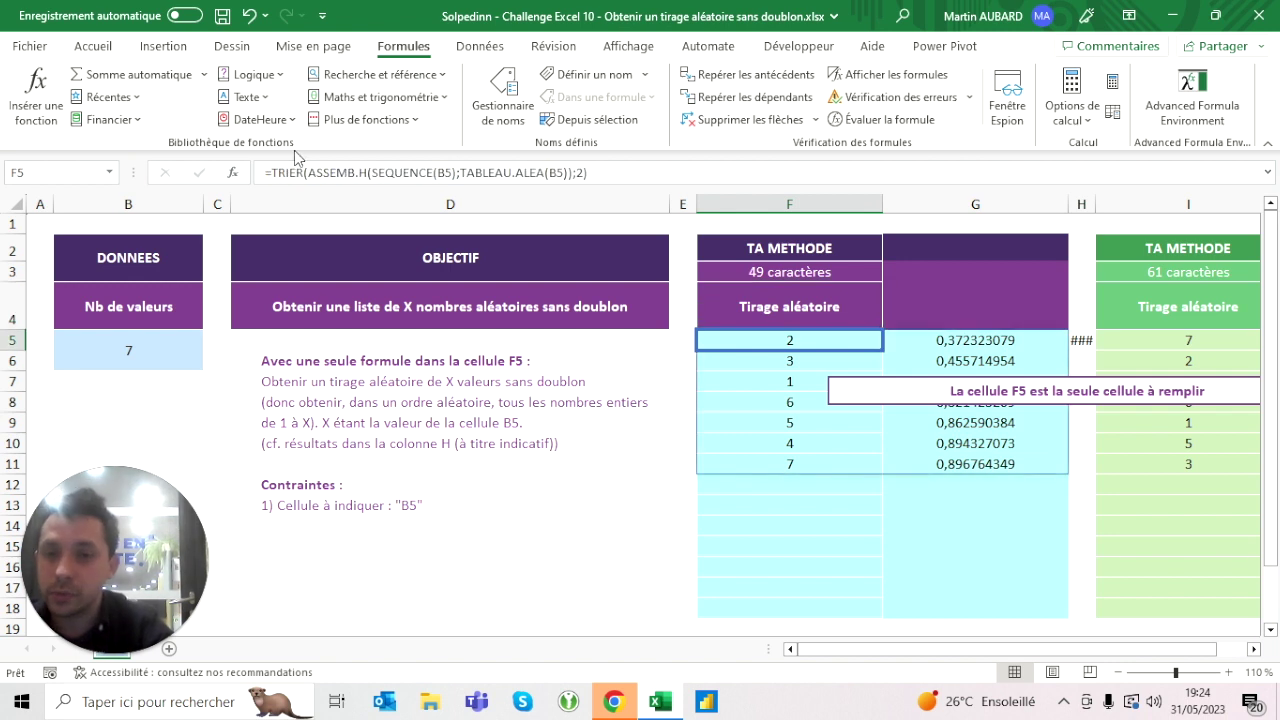
- Wrap F5's sorted formula in PRENDRE(…;;1) to keep only the shuffled numbers
{"action": "left_click", "coordinate": [268, 172]}
{"action": "type", "text": "prendre("}
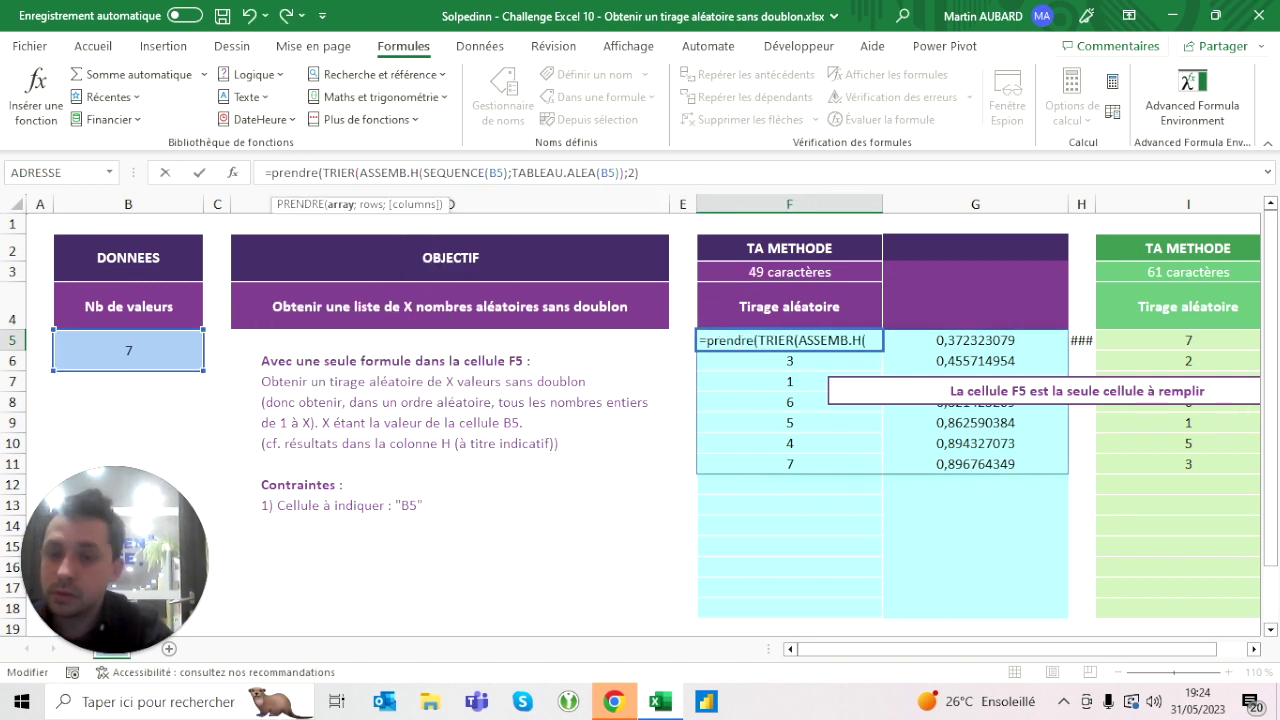
{"action": "left_click", "coordinate": [640, 172]}
{"action": "type", "text": ";"}
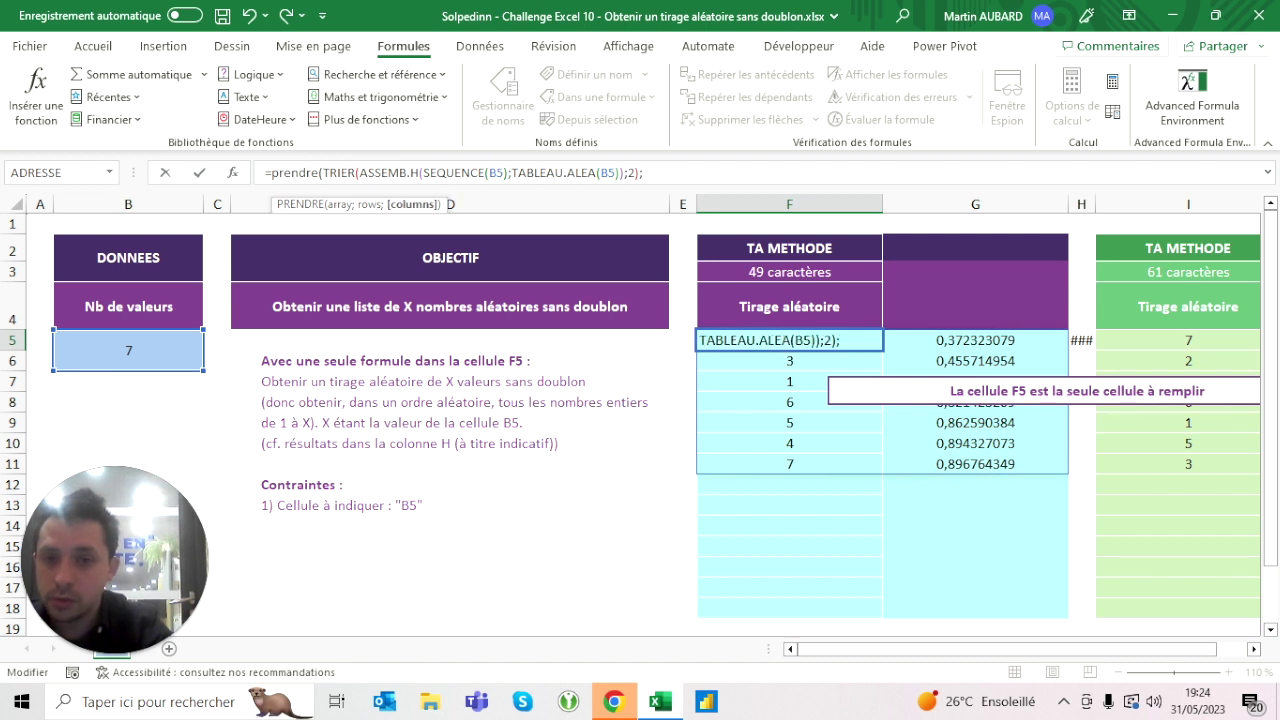
{"action": "type", "text": "1)"}
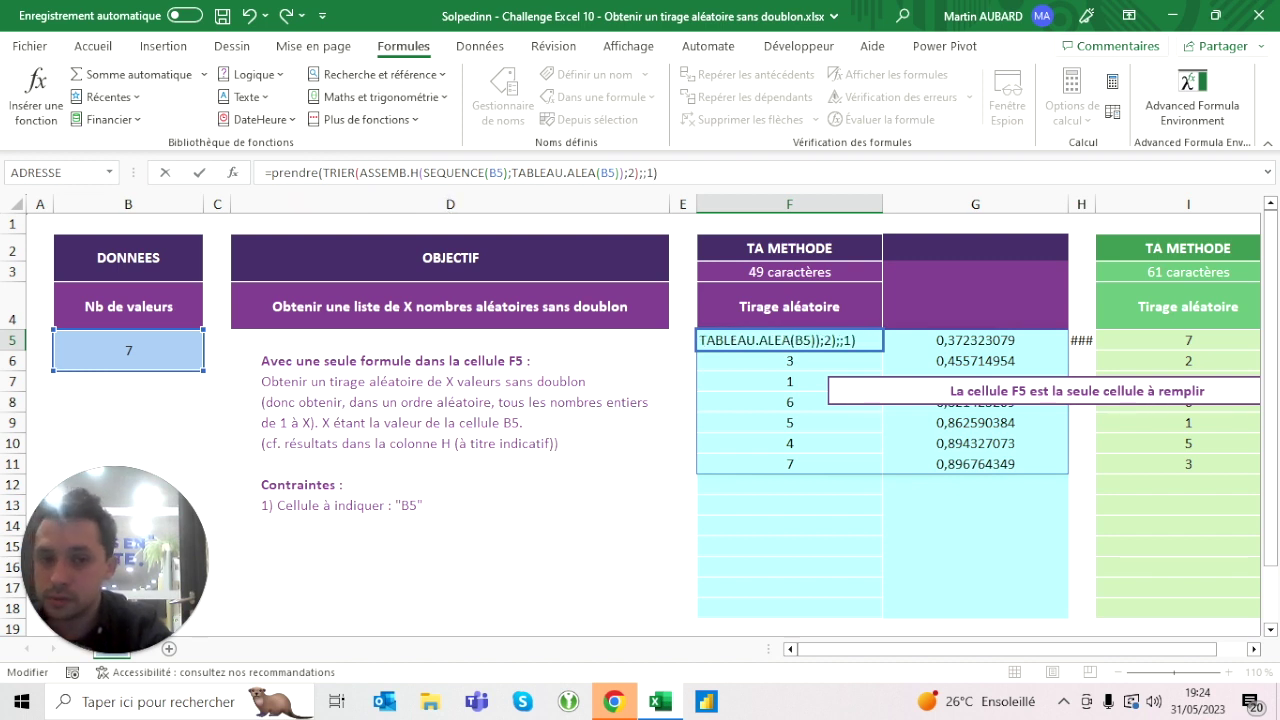
{"action": "key", "text": "ctrl+Return"}
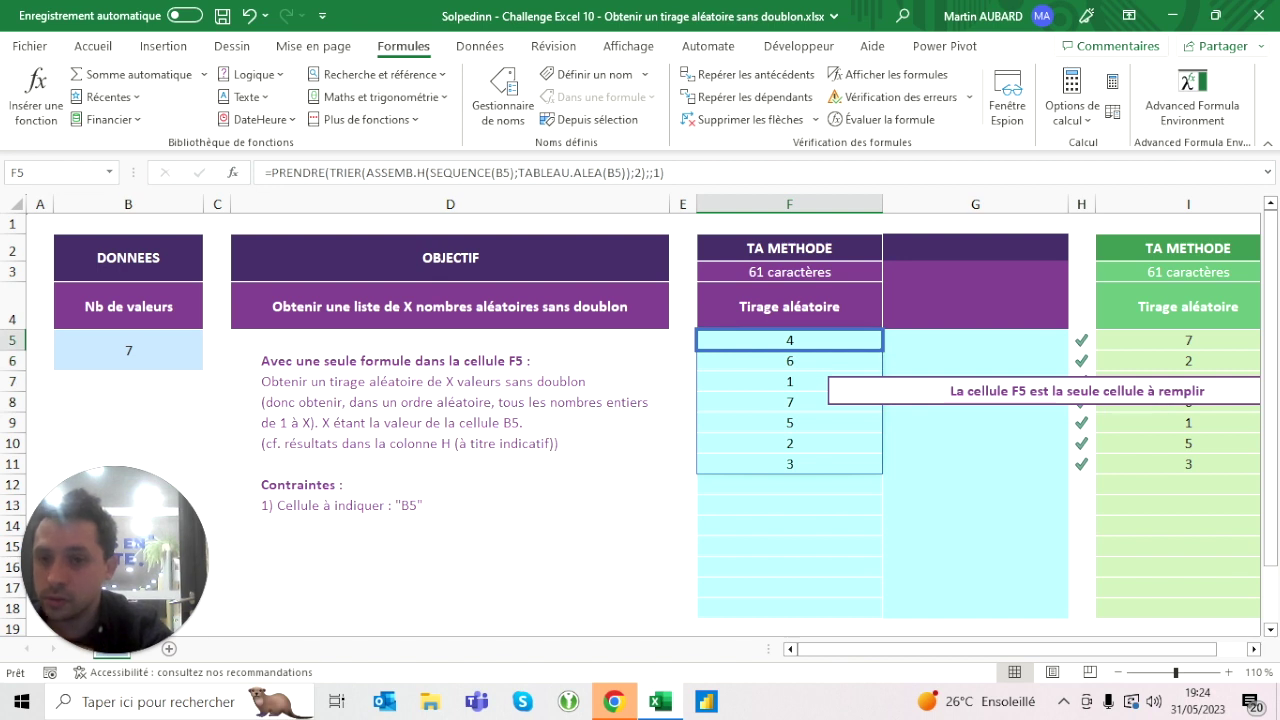
- Review the PRENDRE arguments in F5, leaving the formula unchanged
{"action": "key", "text": "F2"}
{"action": "left_click", "coordinate": [330, 172]}
{"action": "key", "text": "End"}
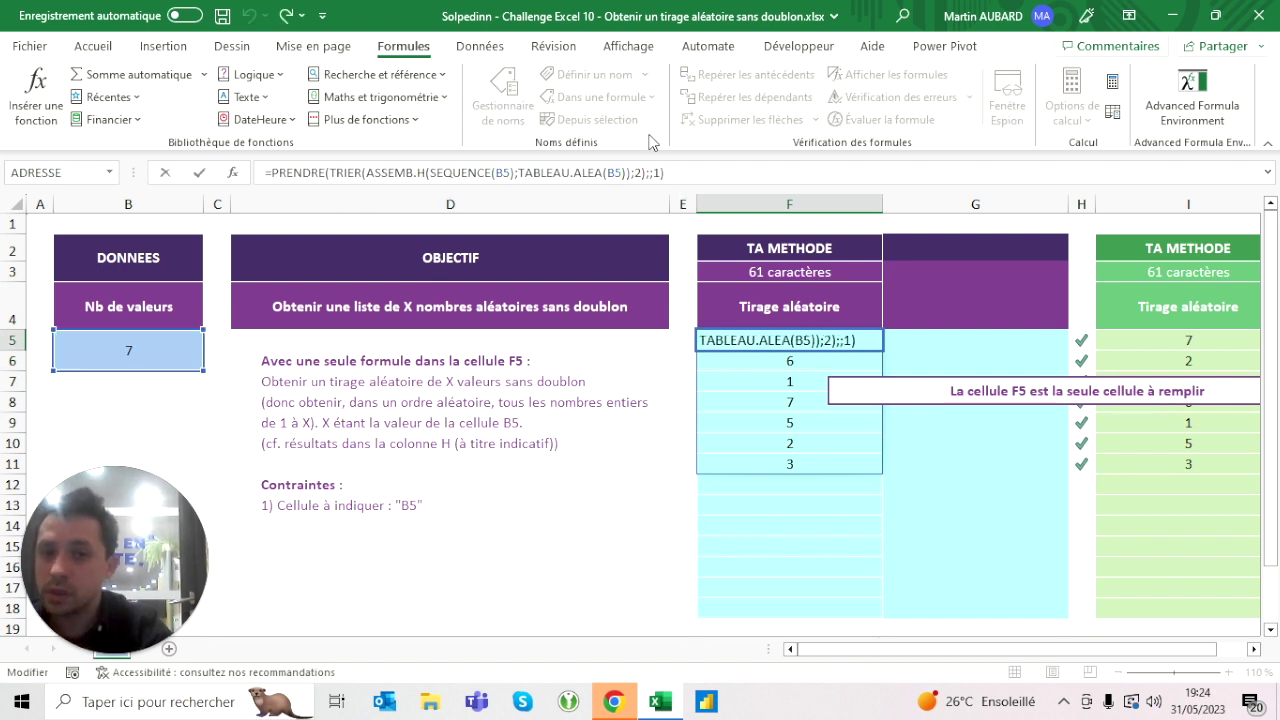
{"action": "left_click", "coordinate": [648, 172]}
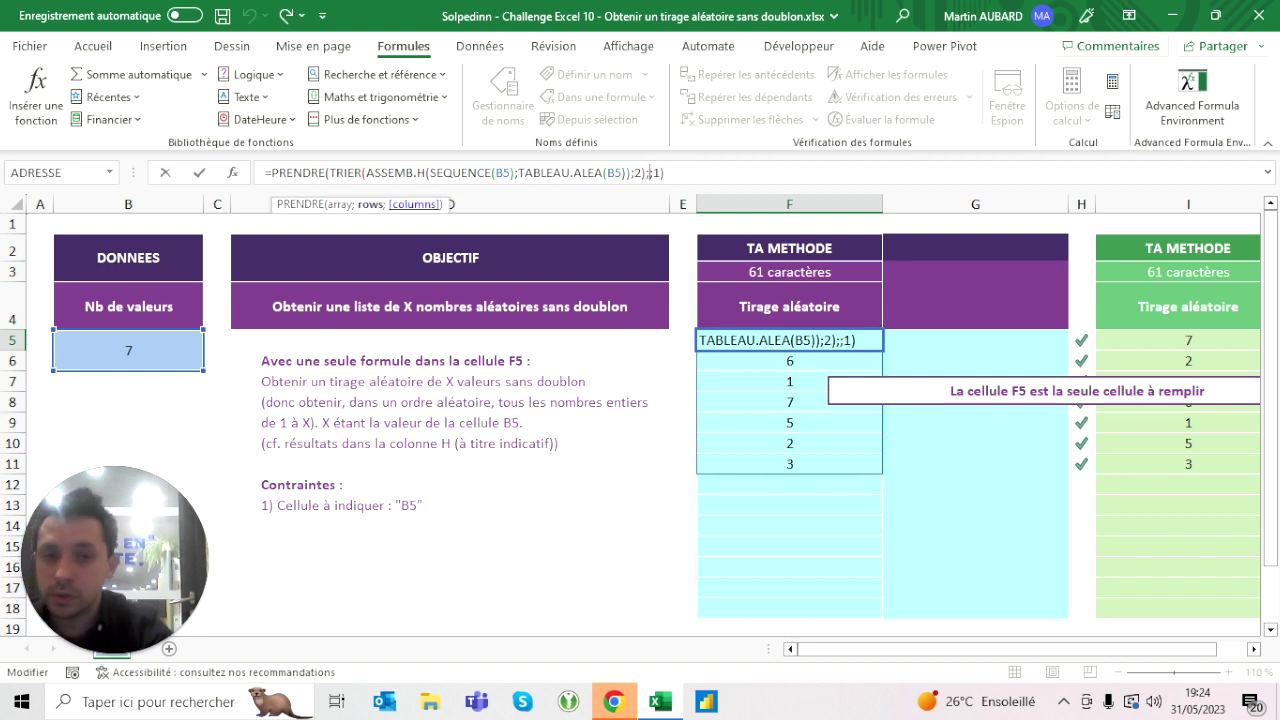
{"action": "key", "text": "Return"}
- Delete the empty helper column G and reselect F5's result
{"action": "left_click", "coordinate": [975, 204]}
{"action": "key", "text": "ctrl+minus"}
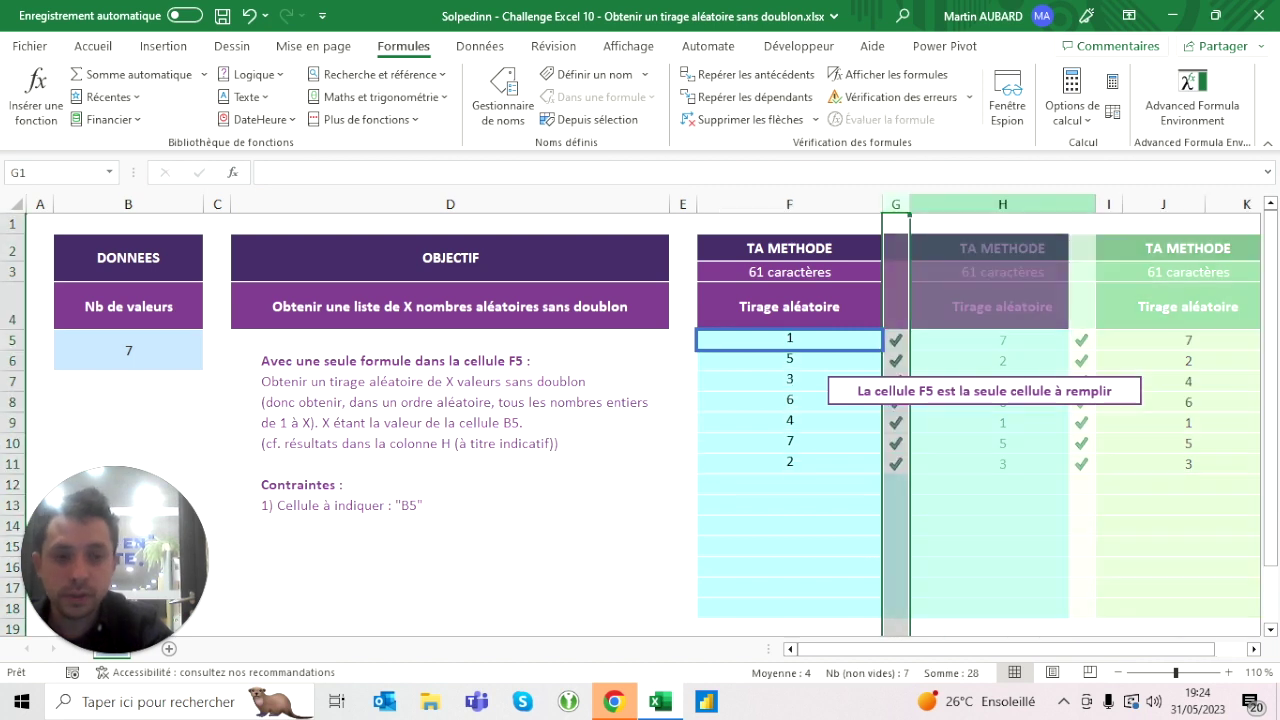
{"action": "left_click", "coordinate": [789, 306]}
{"action": "left_click", "coordinate": [789, 340]}
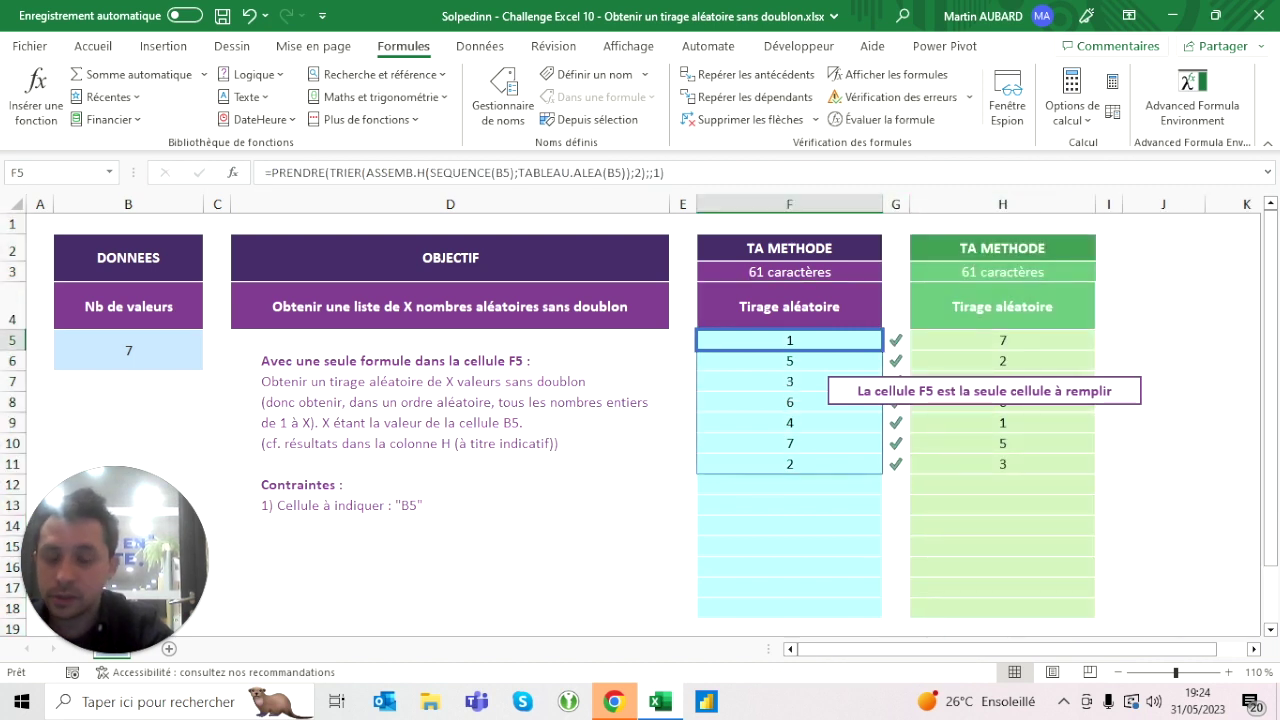
{"action": "left_click", "coordinate": [128, 350]}
- Try B5 counts of 8, 10 and 1000000 to watch F5's spill recalculate
{"action": "type", "text": "8"}
{"action": "key", "text": "Return"}
{"action": "key", "text": "Up"}
{"action": "type", "text": "10"}
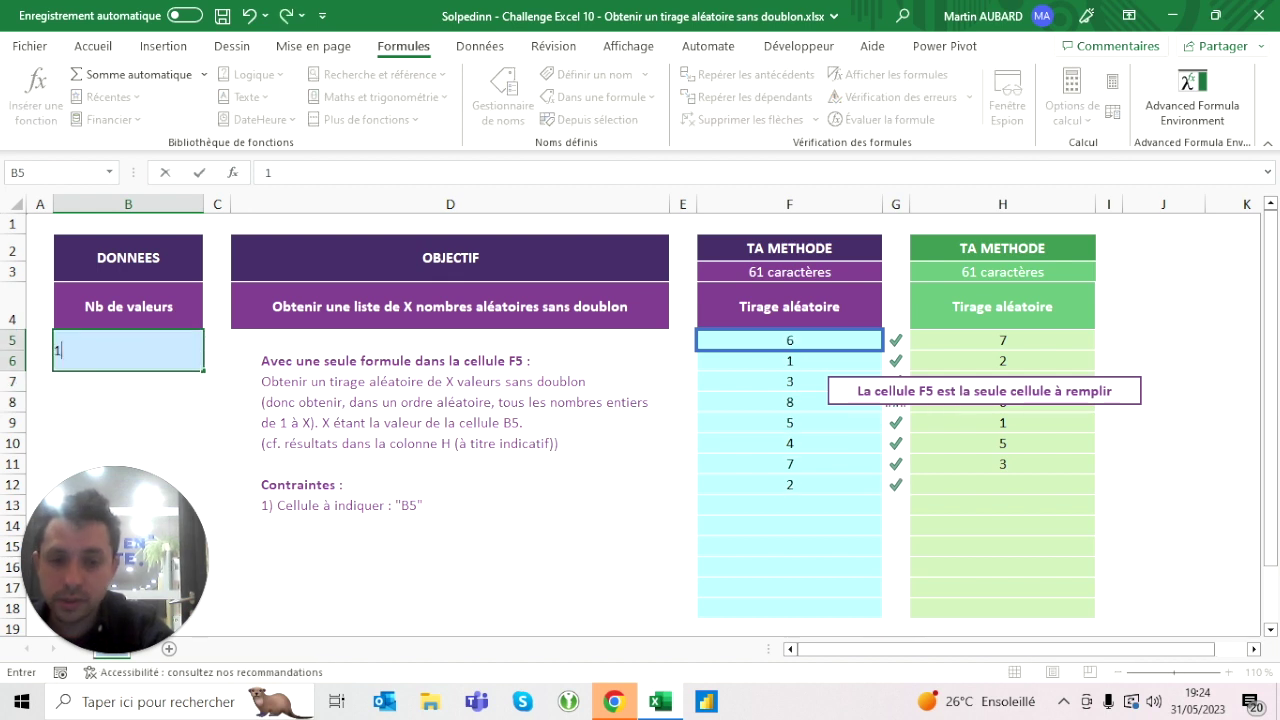
{"action": "key", "text": "Return"}
{"action": "key", "text": "Up"}
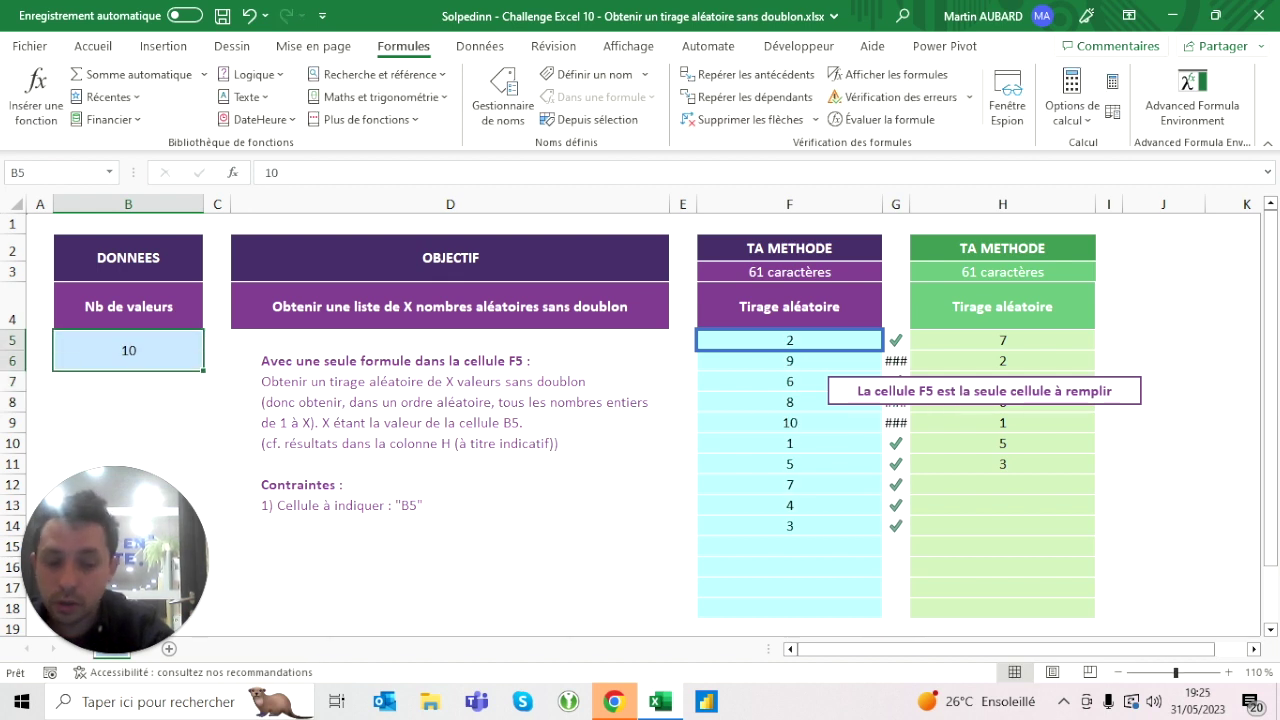
{"action": "type", "text": "100000"}
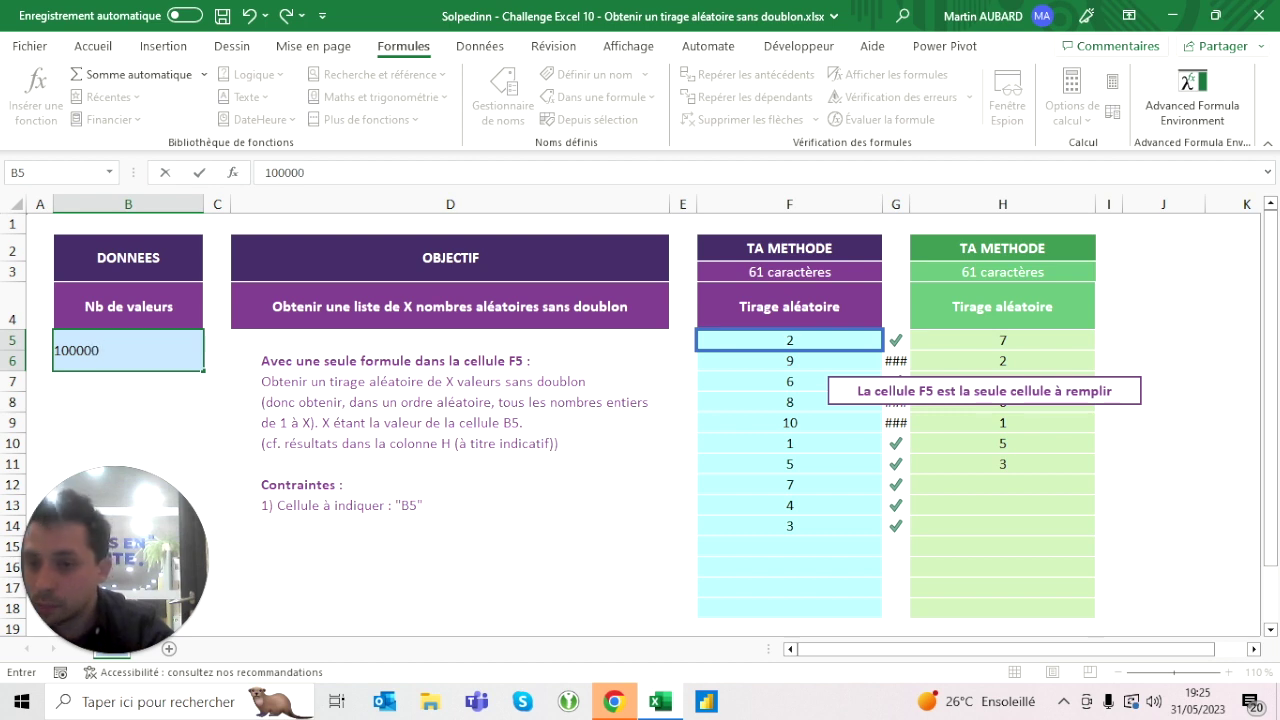
{"action": "type", "text": "0"}
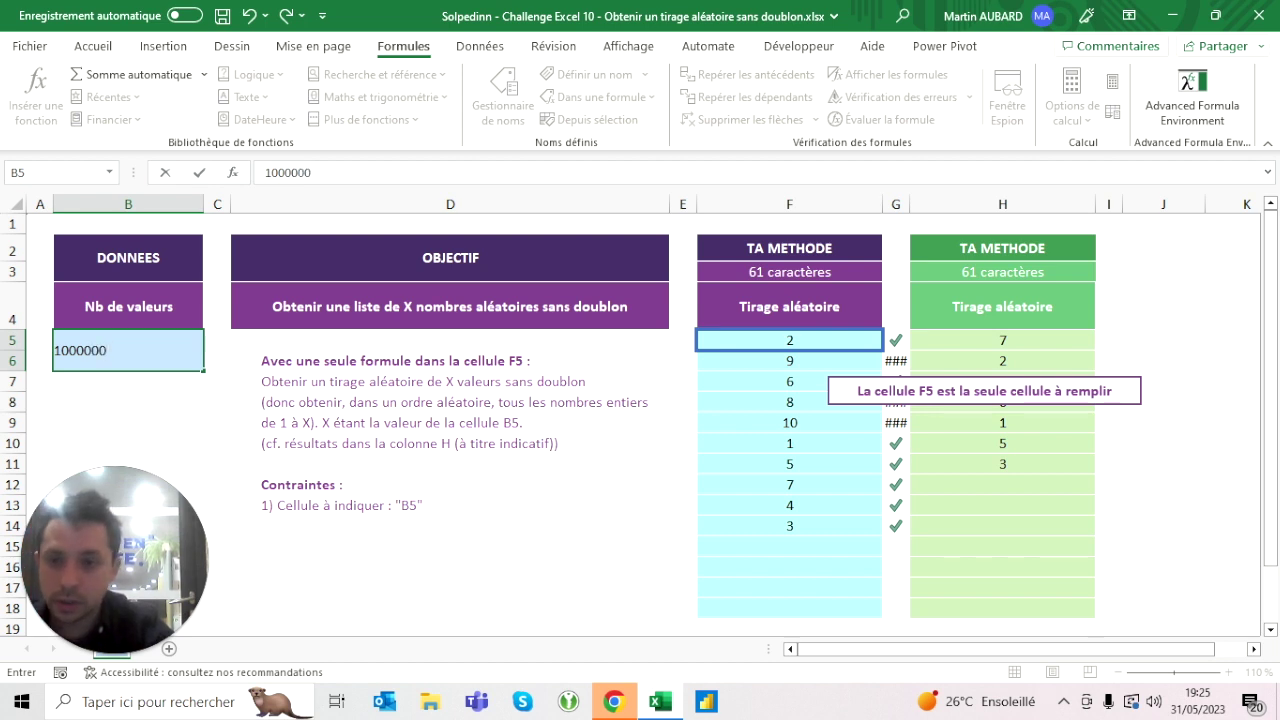
{"action": "key", "text": "Return"}
{"action": "key", "text": "Up"}
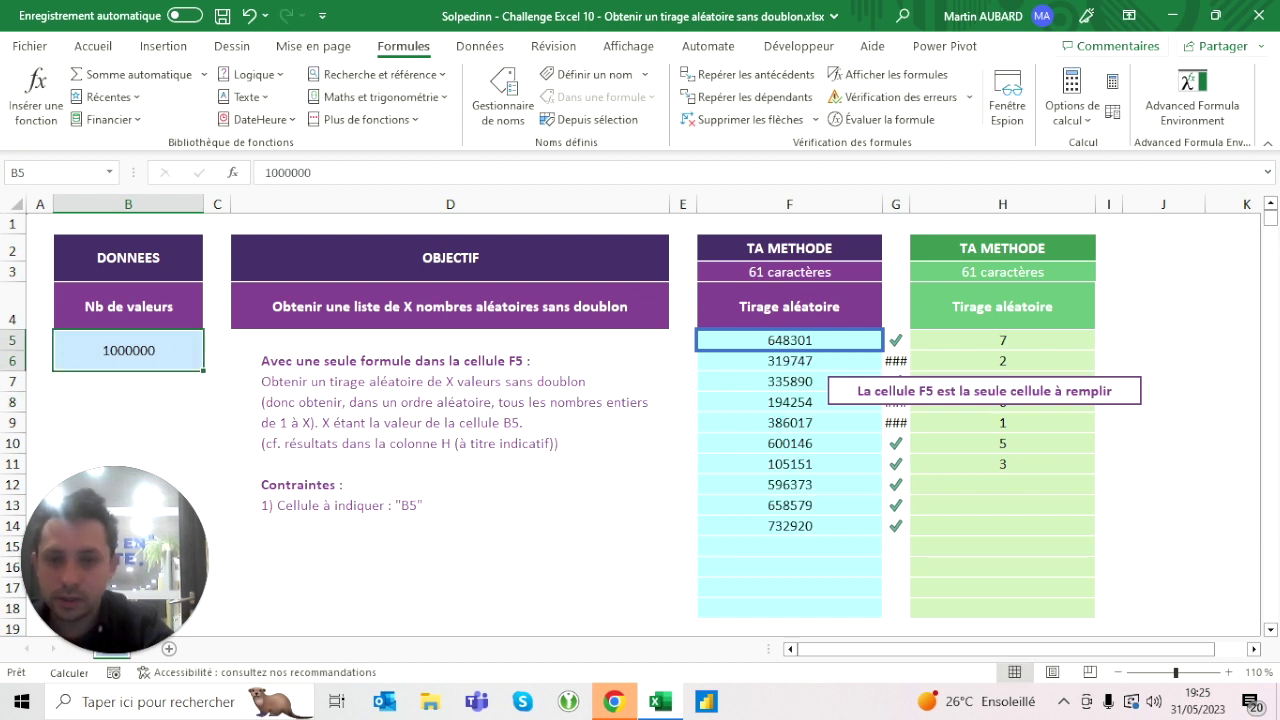
- Check F5's formula, then set B5 to 1000 for a shuffled draw of 1–1000
{"action": "left_click", "coordinate": [789, 306]}
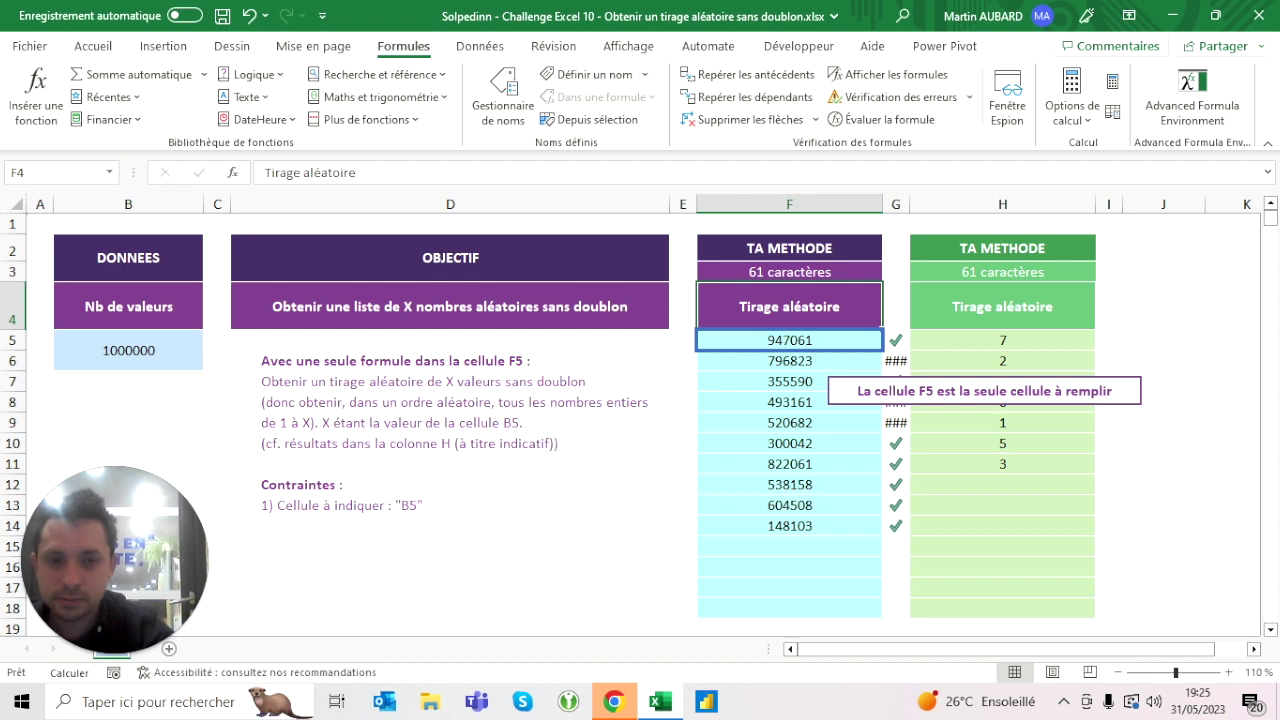
{"action": "left_click", "coordinate": [789, 340]}
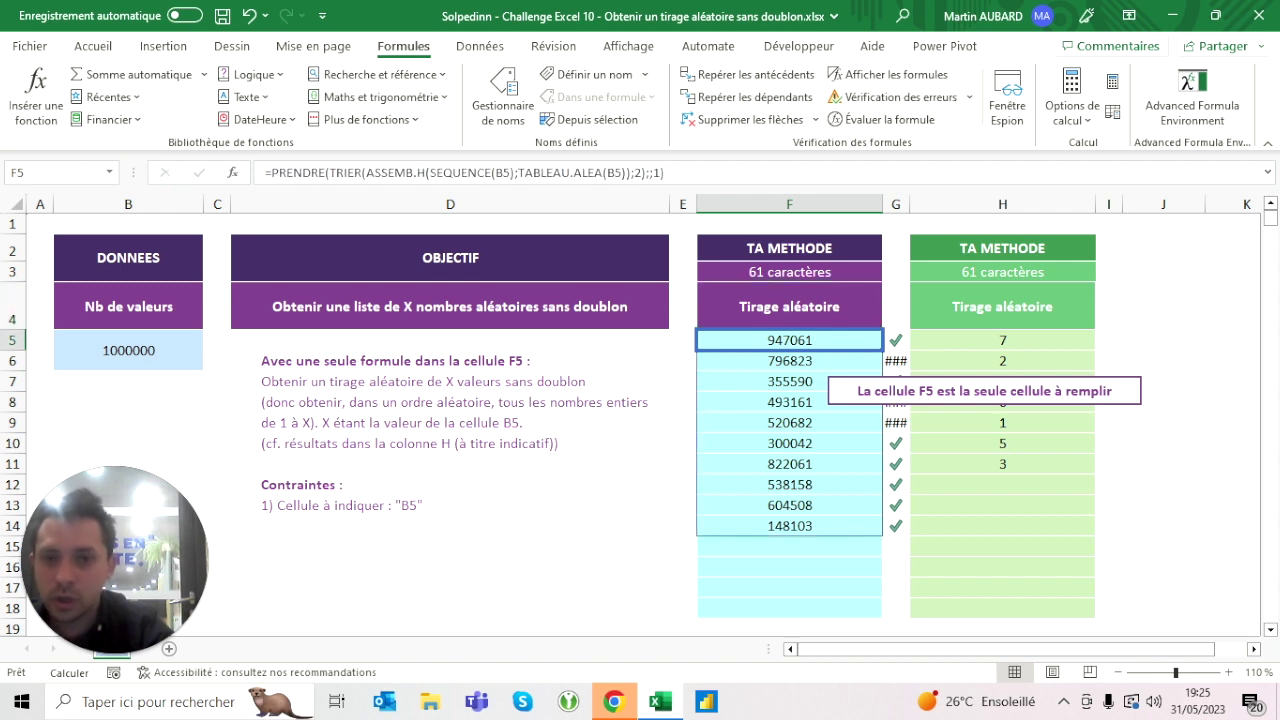
{"action": "key", "text": "F2"}
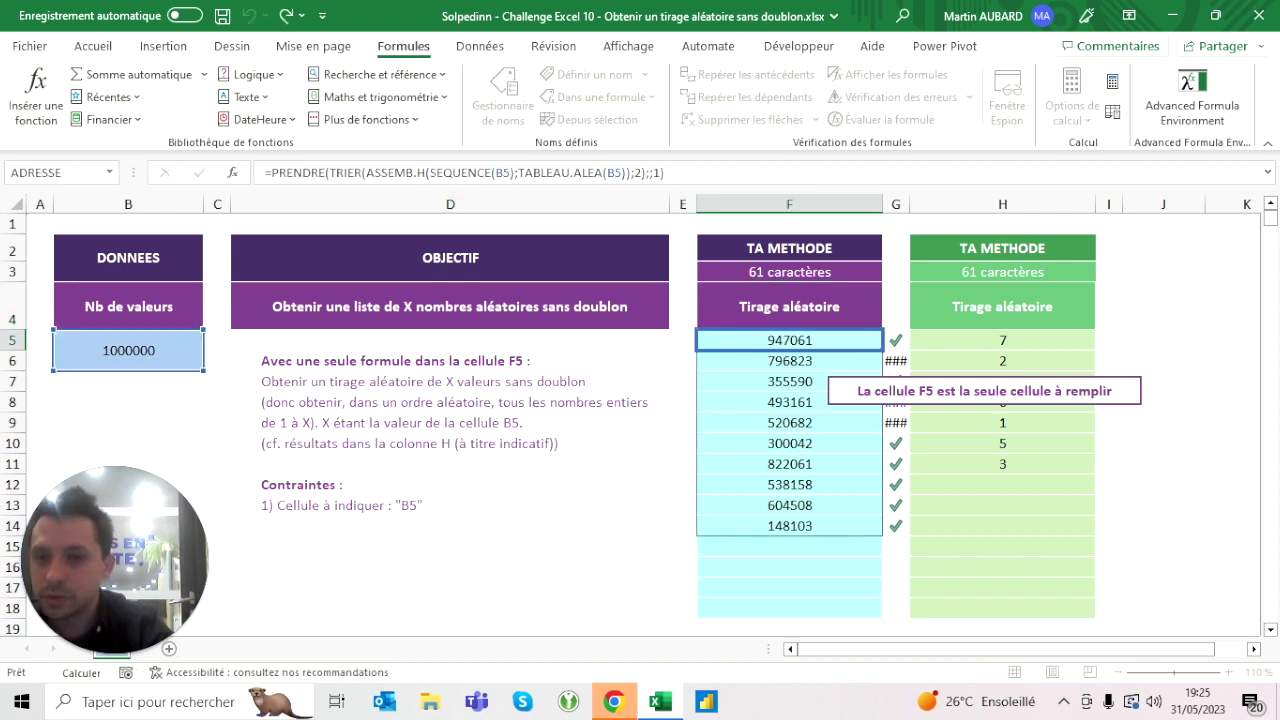
{"action": "key", "text": "Escape"}
{"action": "left_click", "coordinate": [128, 350]}
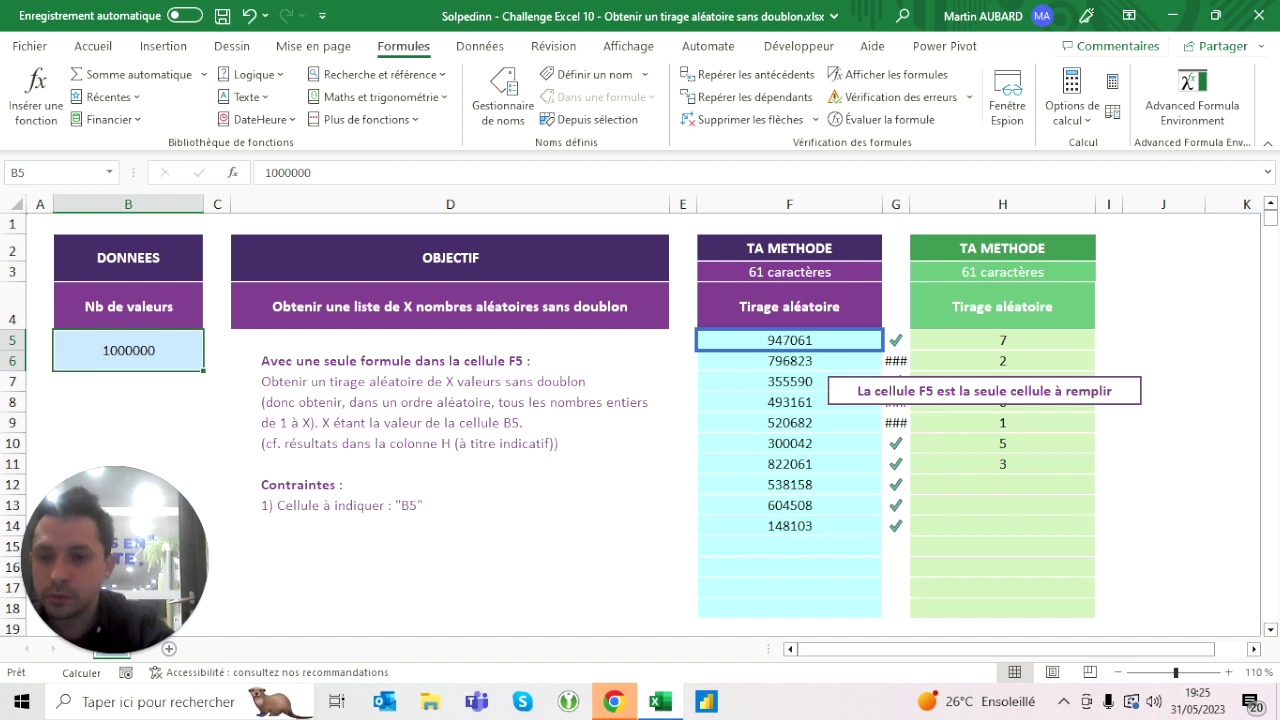
{"action": "type", "text": "1000"}
{"action": "key", "text": "Return"}
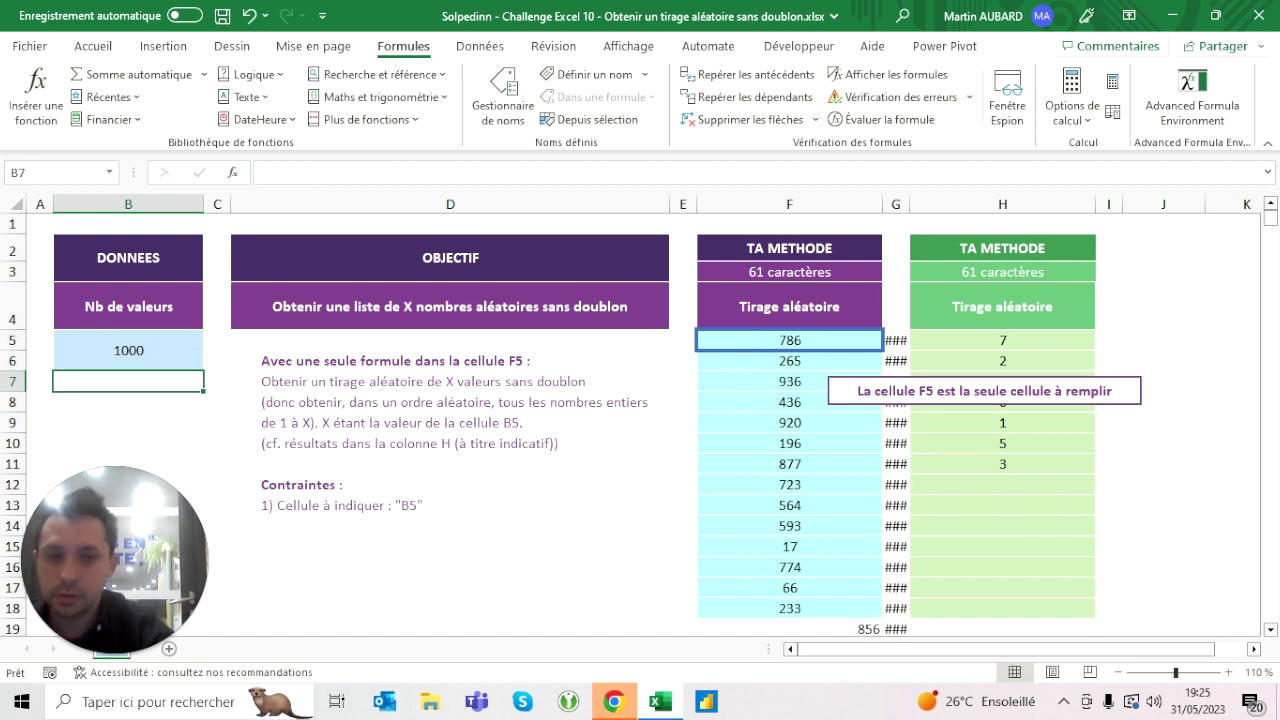
{"action": "key", "text": "Up"}
{"action": "key", "text": "Up"}
{"action": "key", "text": "Right"}
{"action": "key", "text": "Right"}
{"action": "key", "text": "Right"}
{"action": "key", "text": "Right"}
{"action": "key", "text": "Right"}
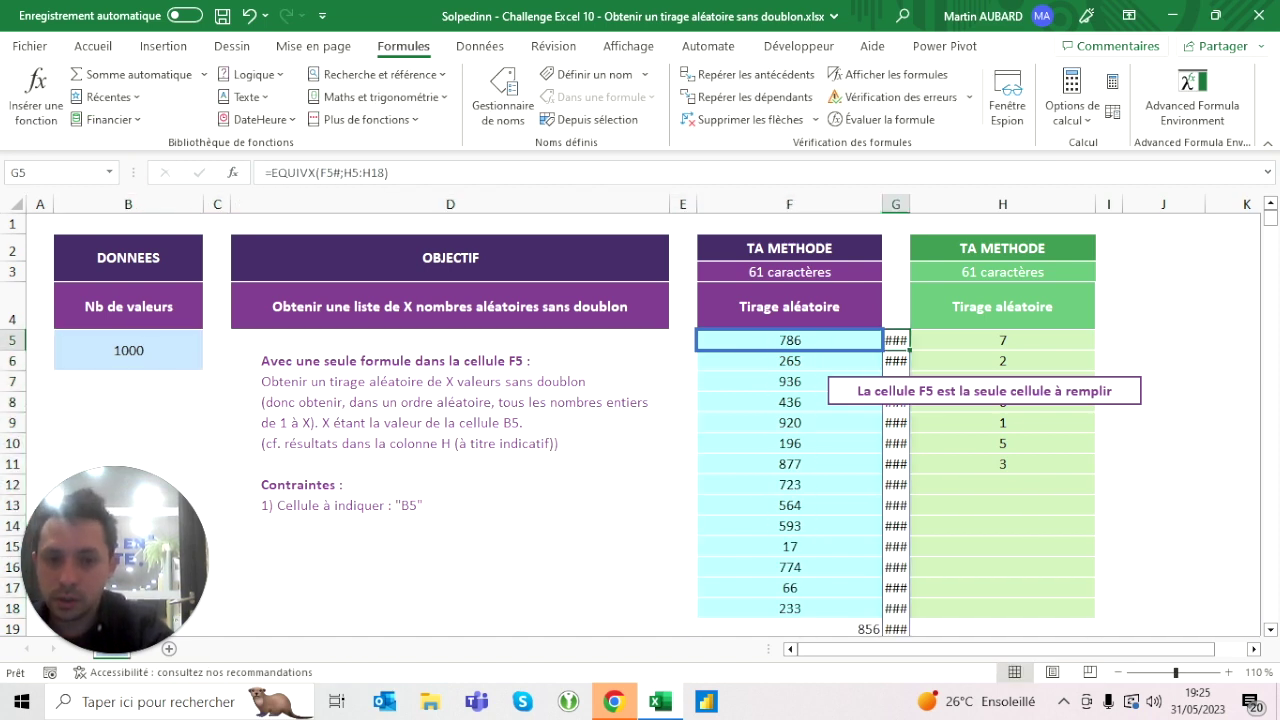
{"action": "key", "text": "Left"}
{"action": "key", "text": "ctrl+Down"}
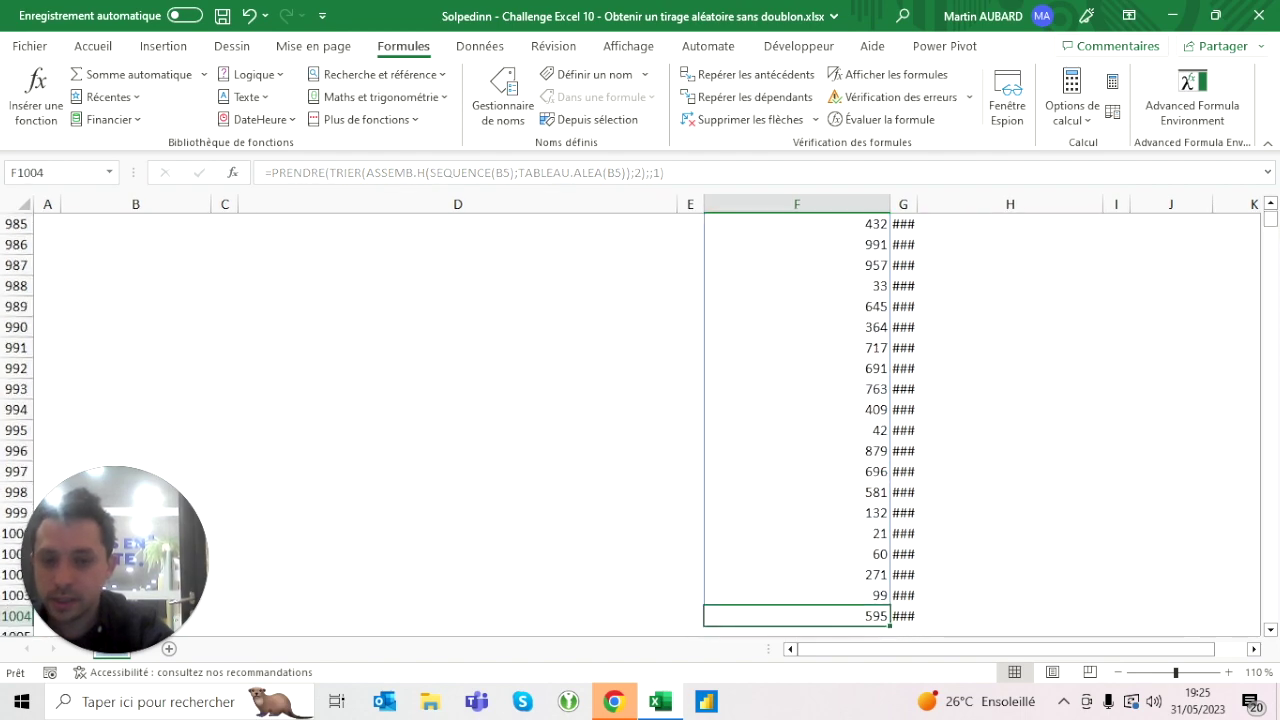
{"action": "key", "text": "ctrl+Up"}
{"action": "key", "text": "ctrl+Up"}
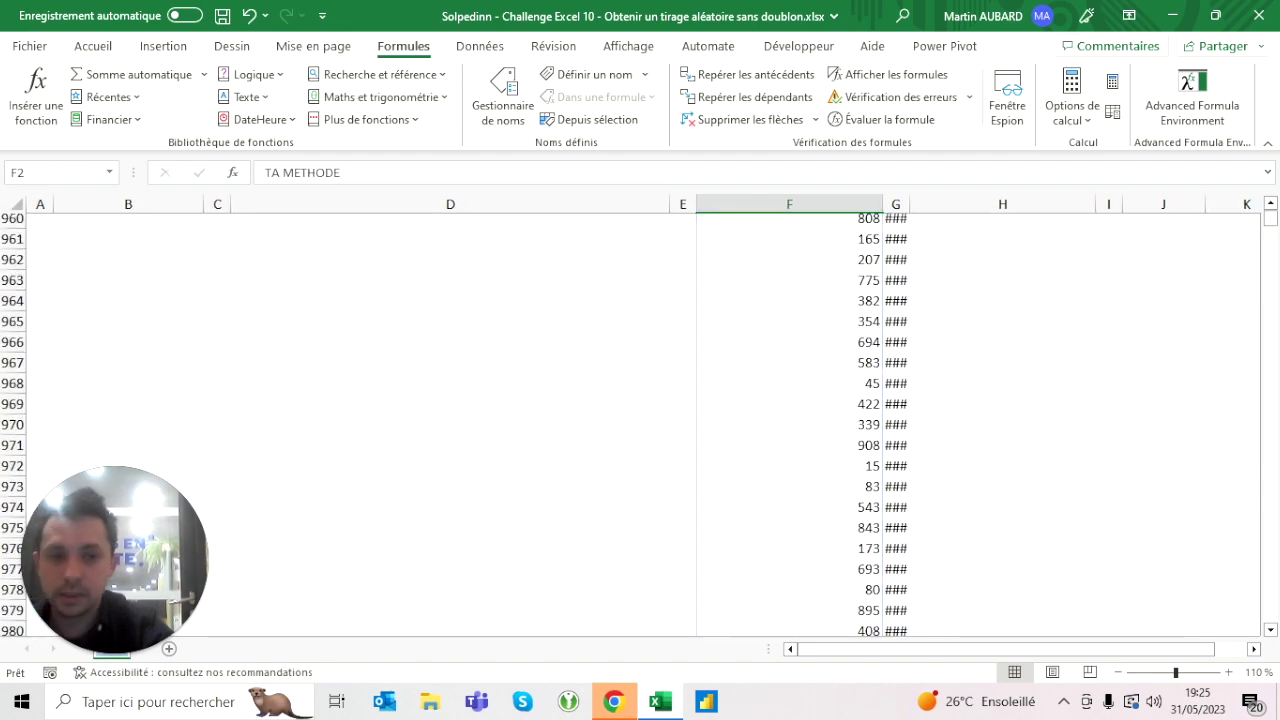
{"action": "key", "text": "Down"}
{"action": "key", "text": "Down"}
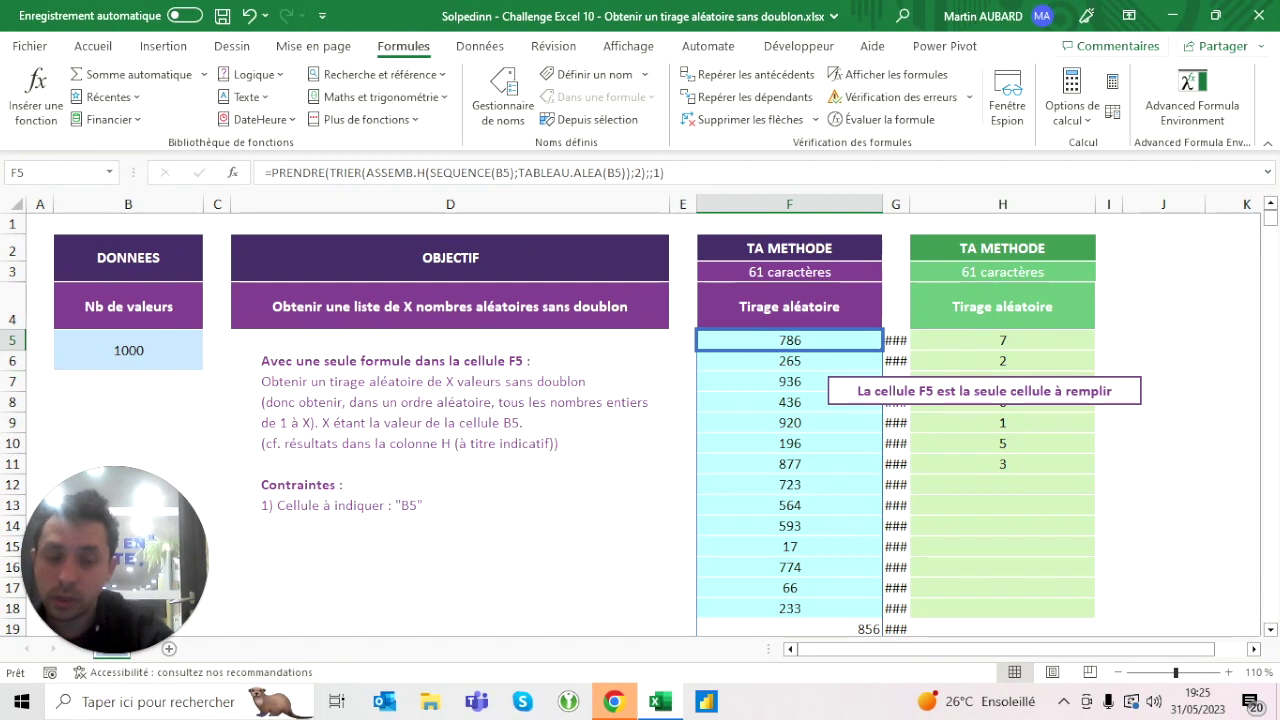
{"action": "key", "text": "Left"}
{"action": "key", "text": "Left"}
{"action": "key", "text": "Left"}
{"action": "key", "text": "Left"}
{"action": "key", "text": "Left"}
{"action": "key", "text": "Up"}
{"action": "key", "text": "Up"}
{"action": "key", "text": "Up"}
{"action": "key", "text": "Up"}
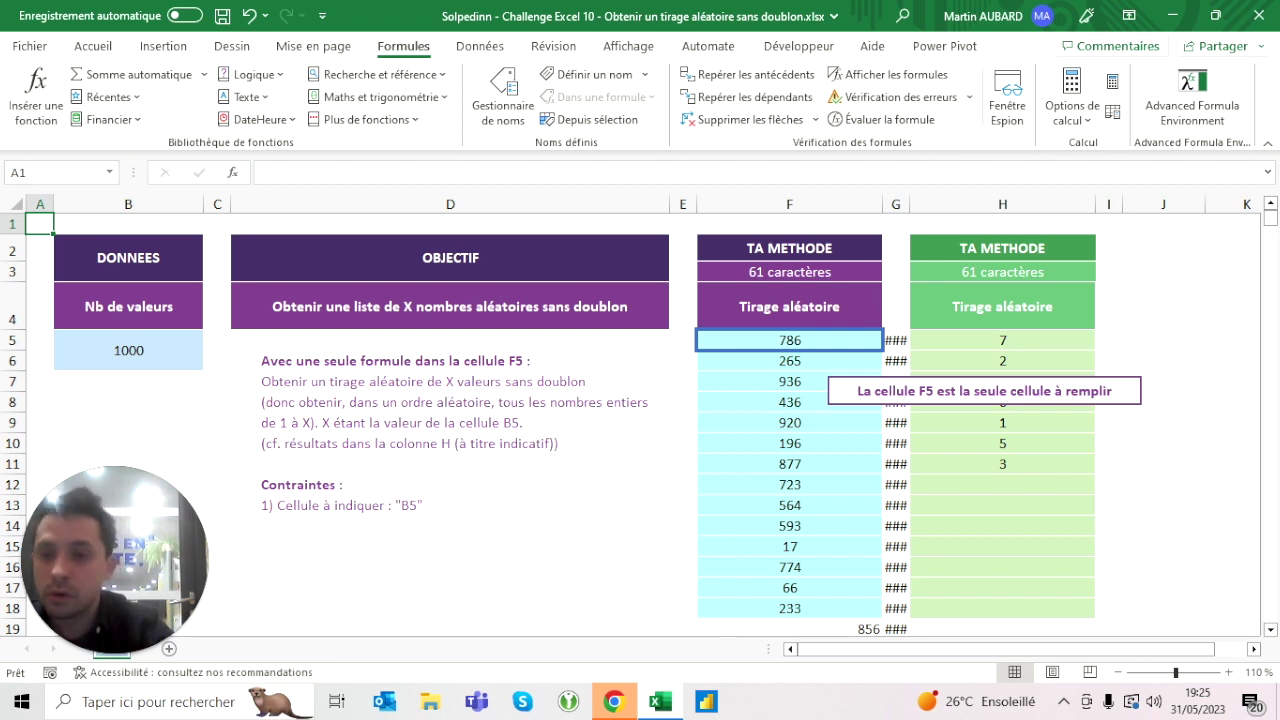
{"action": "left_click", "coordinate": [128, 350]}
{"action": "type", "text": "7"}
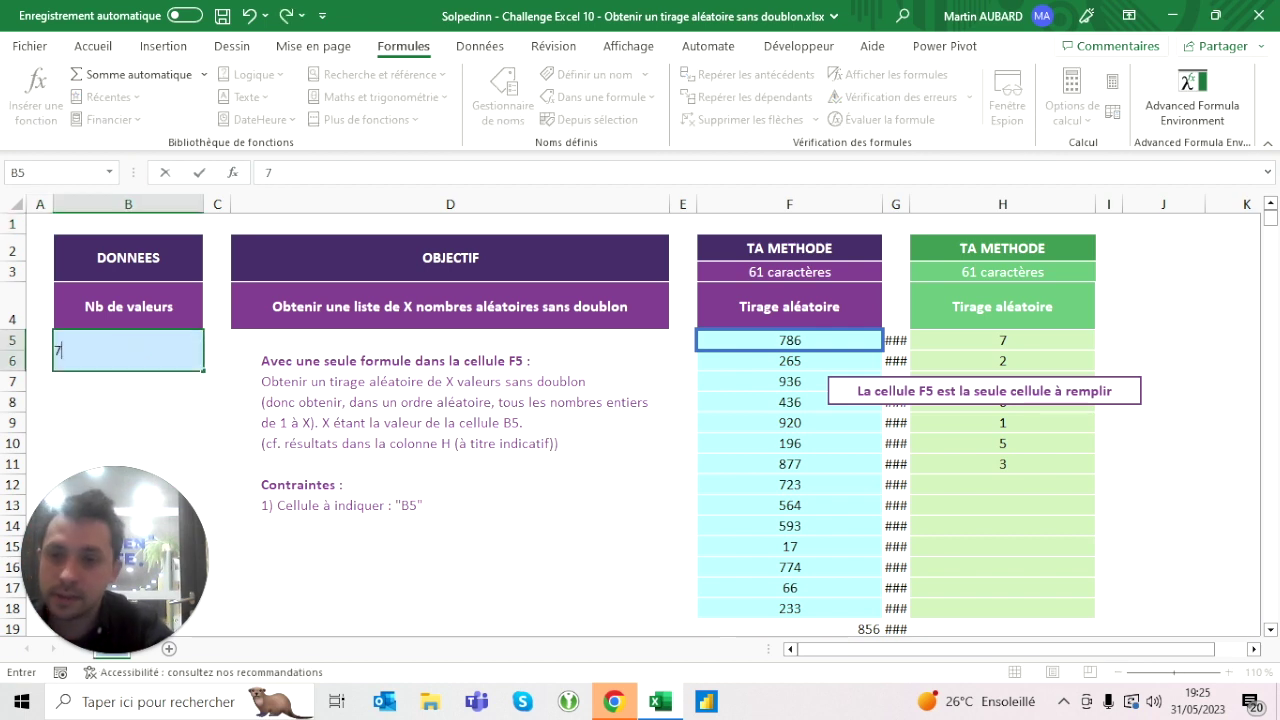
- Commit 7 in B5, recalculate repeatedly to reshuffle F5:F11 to 3, 2, 6, 4, 1, 7, 5, and select F5
{"action": "key", "text": "Return"}
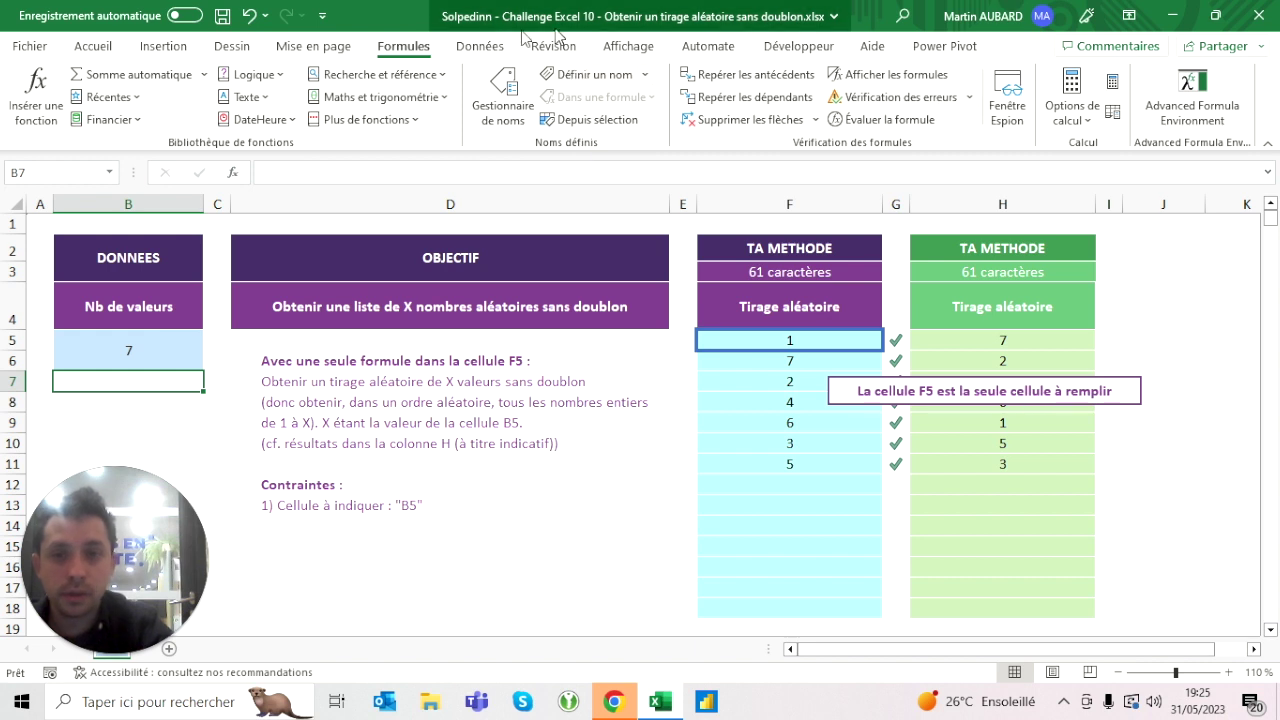
{"action": "left_click", "coordinate": [1113, 82]}
{"action": "left_click", "coordinate": [1113, 82]}
{"action": "left_click", "coordinate": [1113, 82]}
{"action": "left_click", "coordinate": [1113, 82]}
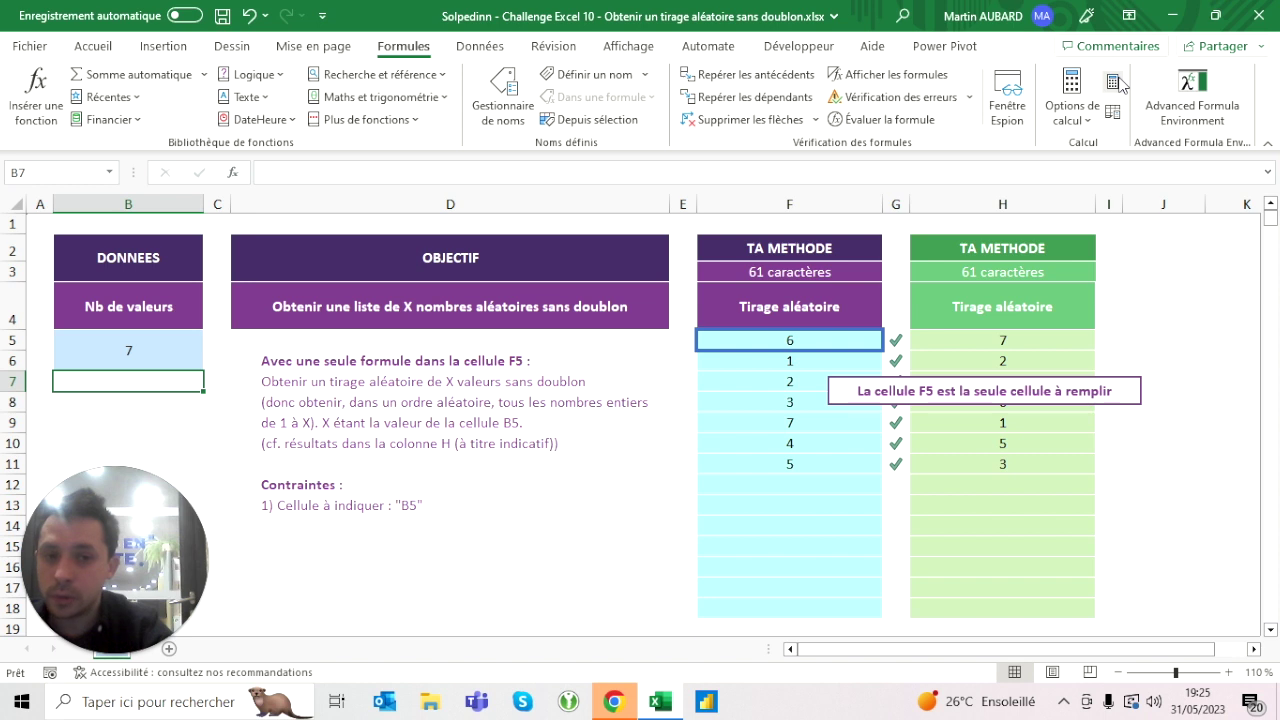
{"action": "left_click", "coordinate": [1113, 82]}
{"action": "left_click", "coordinate": [1113, 82]}
{"action": "left_click", "coordinate": [1113, 82]}
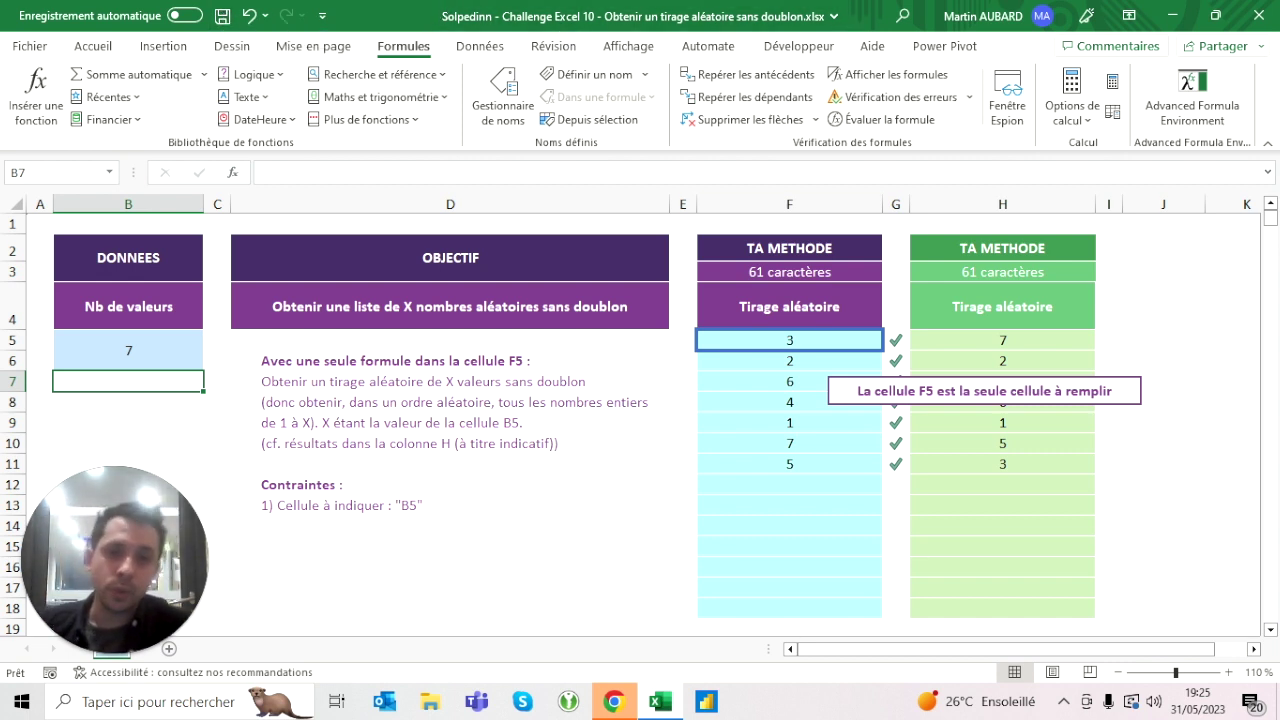
{"action": "left_click", "coordinate": [789, 306]}
{"action": "key", "text": "Down"}
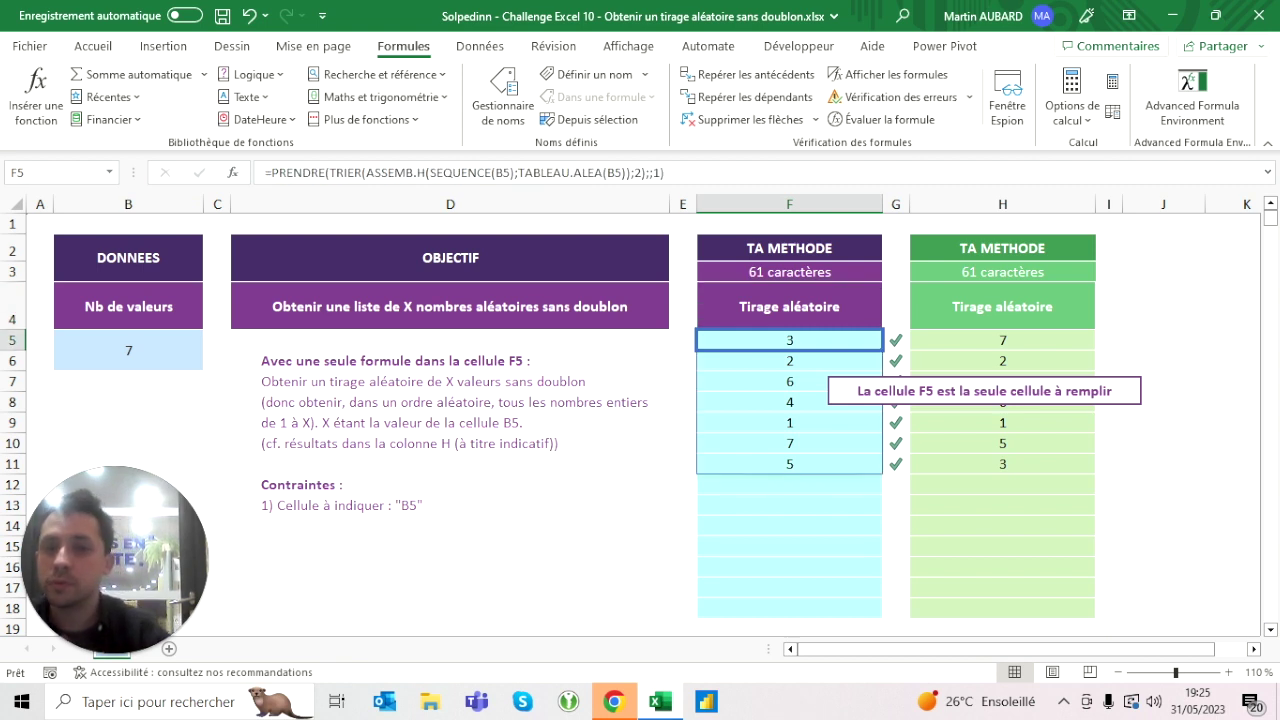